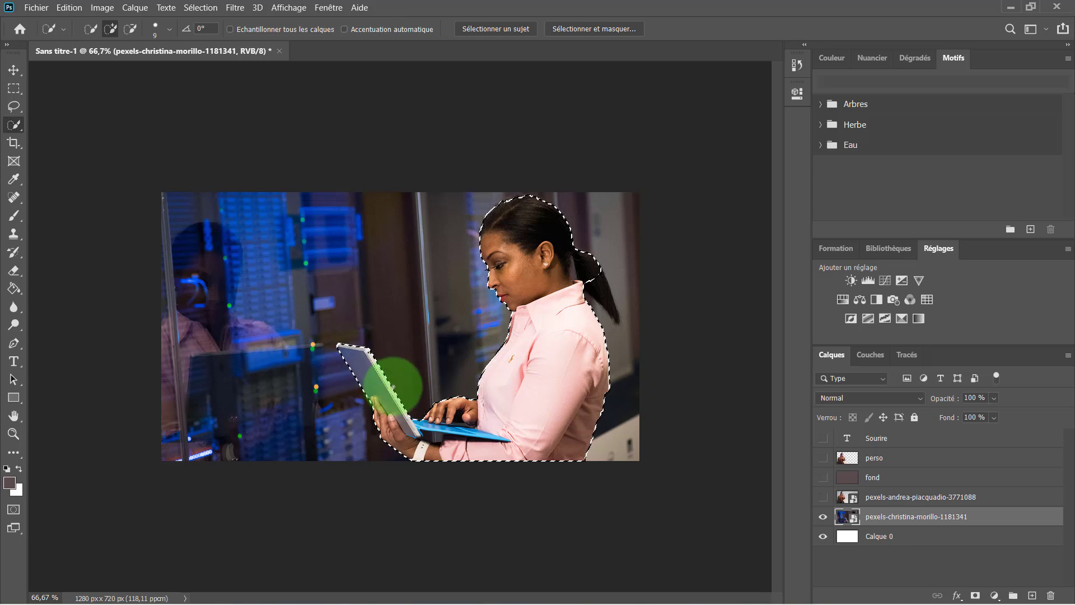
Copy the selected woman onto a new layer and hide the original photo layer beneath it
key("ctrl+j")
key("v")
left_click(824, 536)
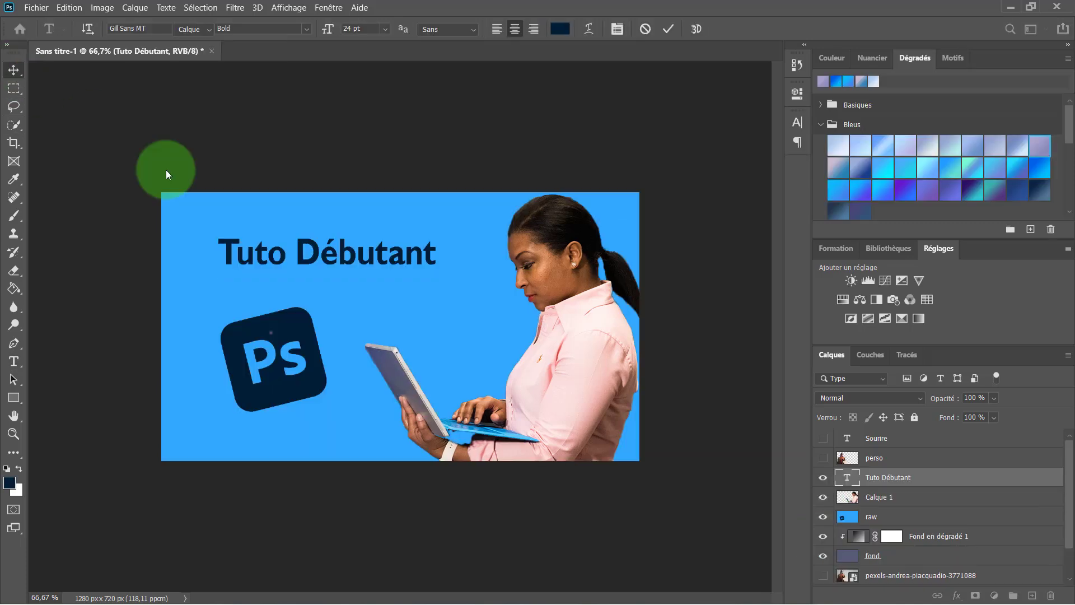
Move the "Tuto Débutant" title slightly up and to the left on the blue background
left_click_drag(300, 256, 268, 249)
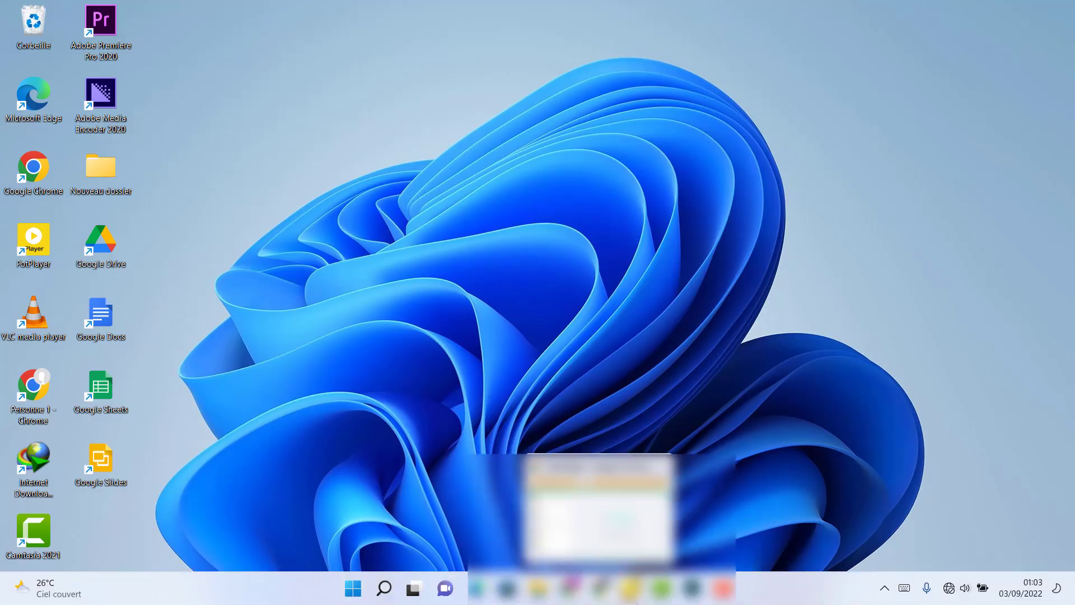
Switch to Photoshop and begin setting up a new document
left_click(698, 593)
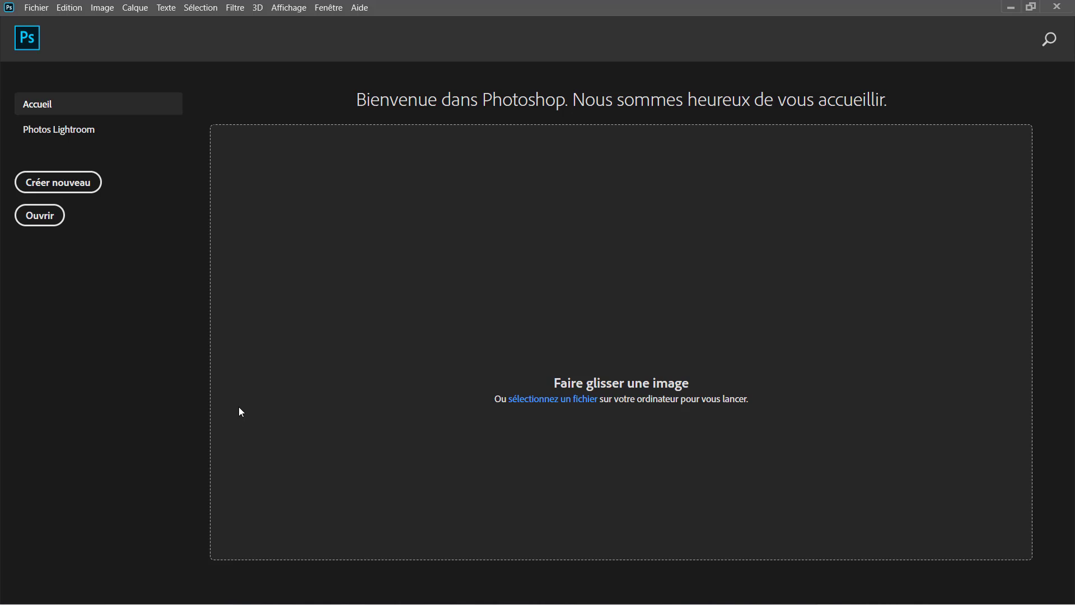
left_click(48, 190)
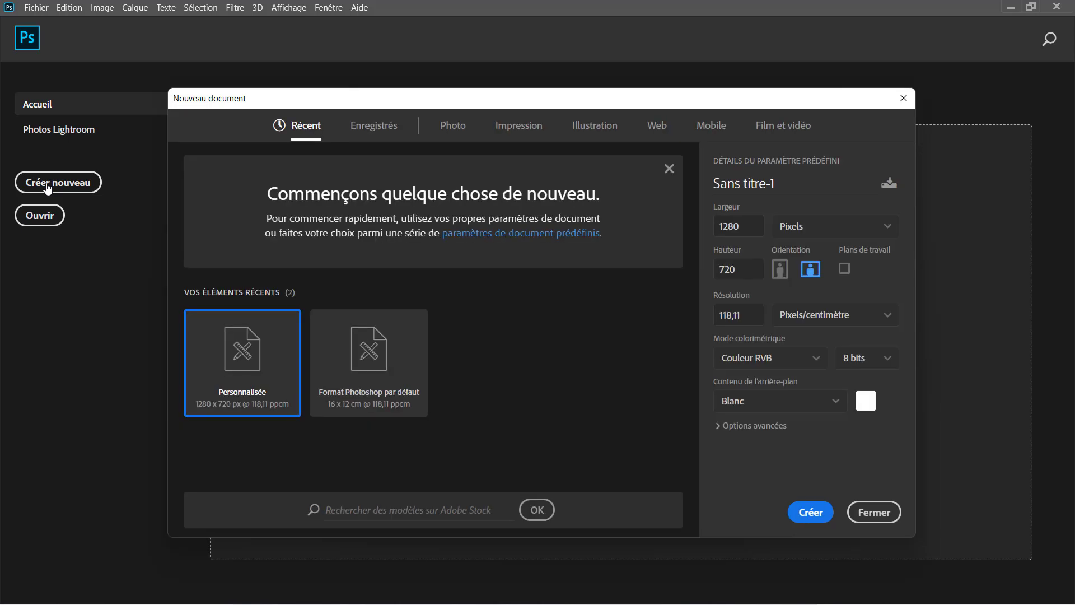
Look through the blank document presets for Photo, Impression, Illustration, Web, Mobile, and Film et vidéo
left_click(450, 129)
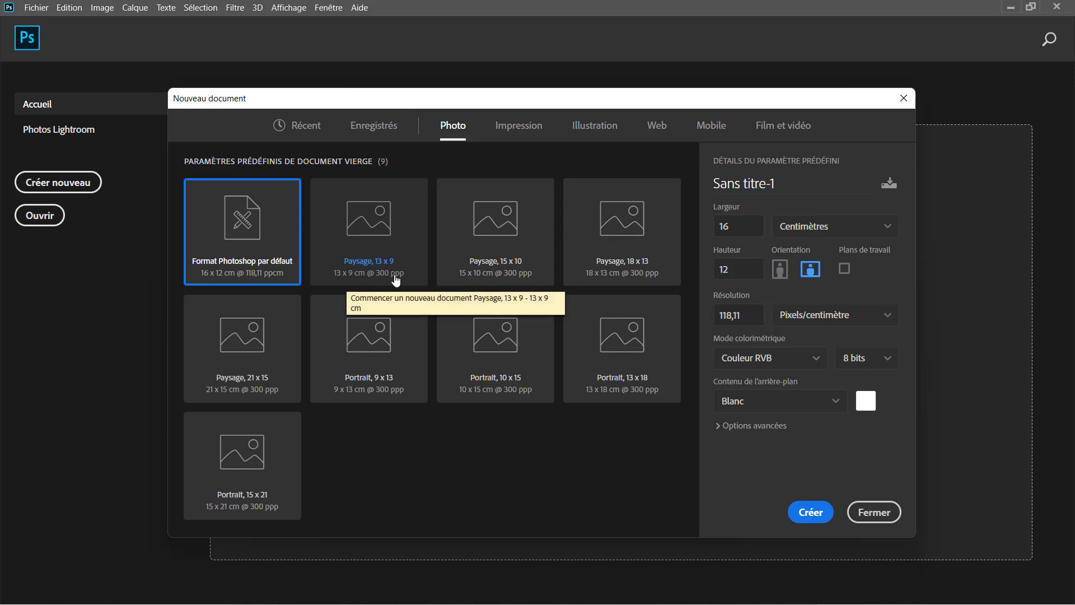
left_click(513, 128)
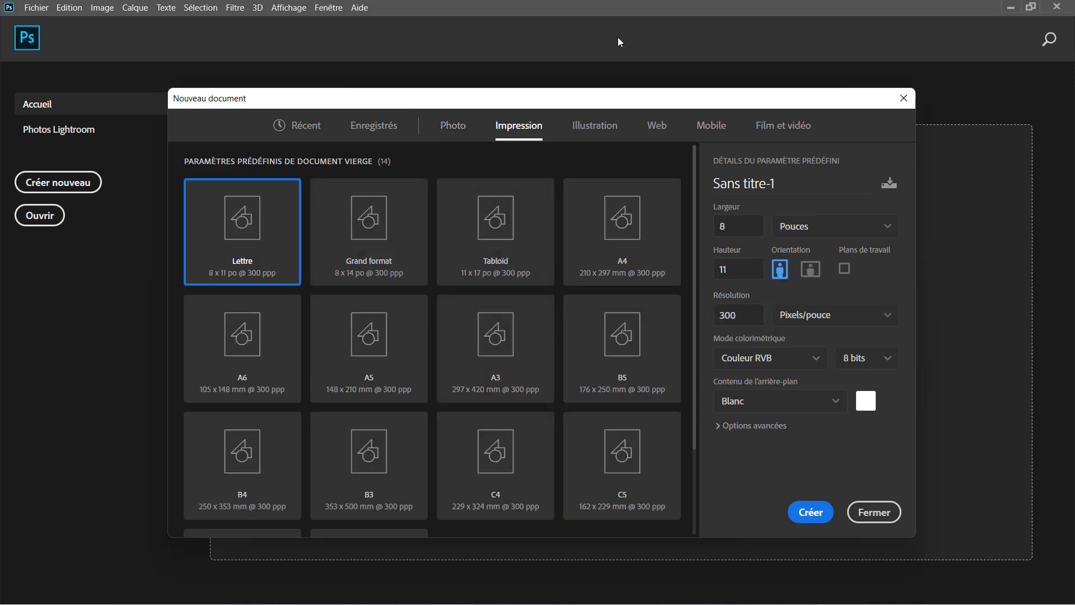
left_click(592, 130)
left_click(658, 130)
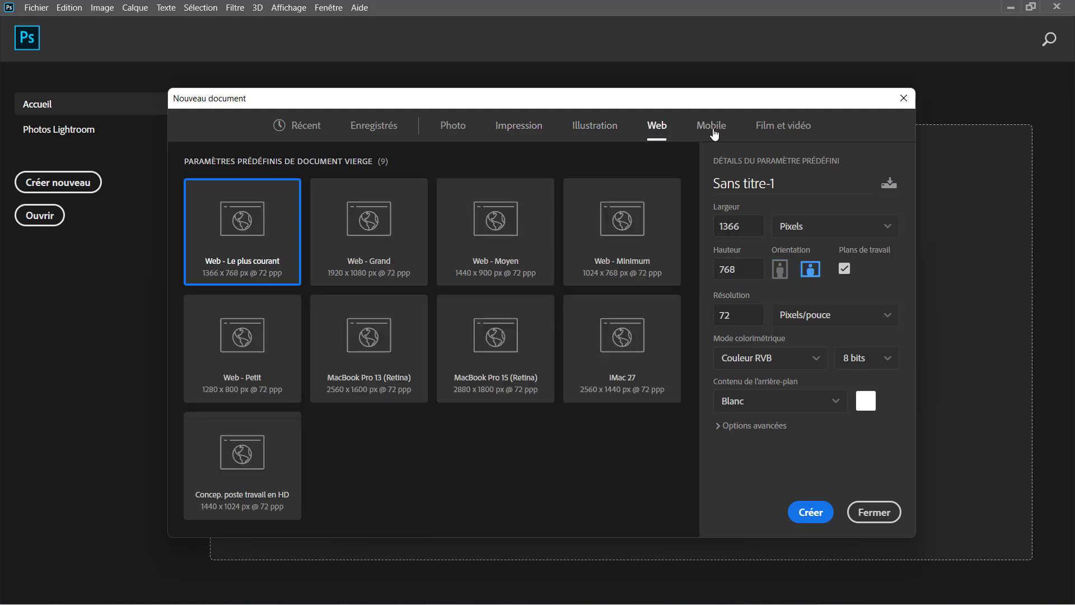
left_click(712, 130)
left_click(795, 130)
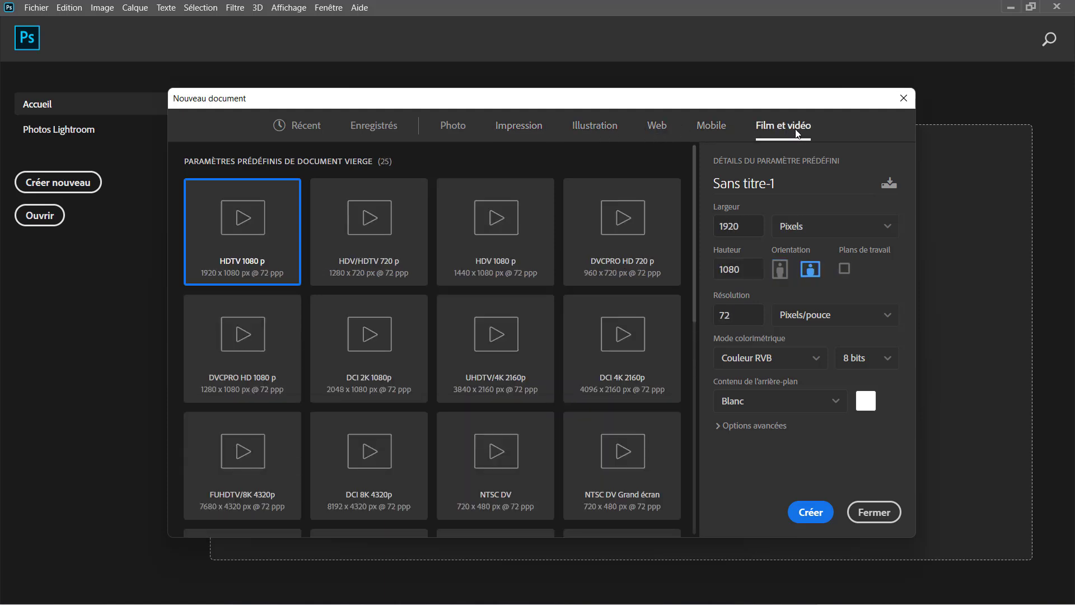
Create a document from the recent 1280 x 720 pixel preset at 118,11 pixels/centimètre, in 8-bit Couleur RVB with a Blanc background
left_click(306, 134)
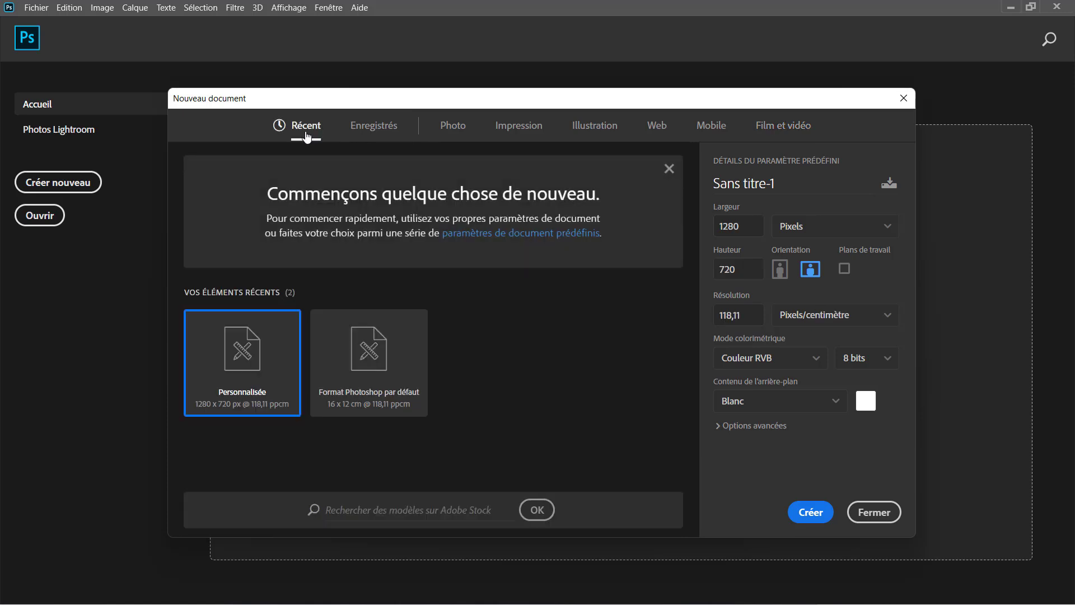
left_click(744, 226)
left_click(859, 230)
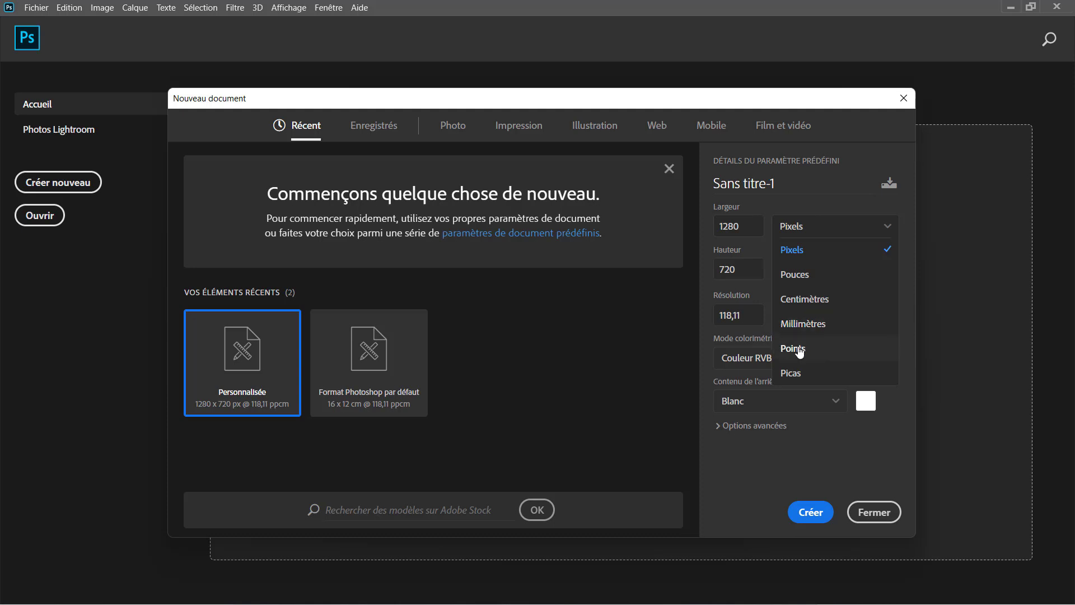
left_click(819, 201)
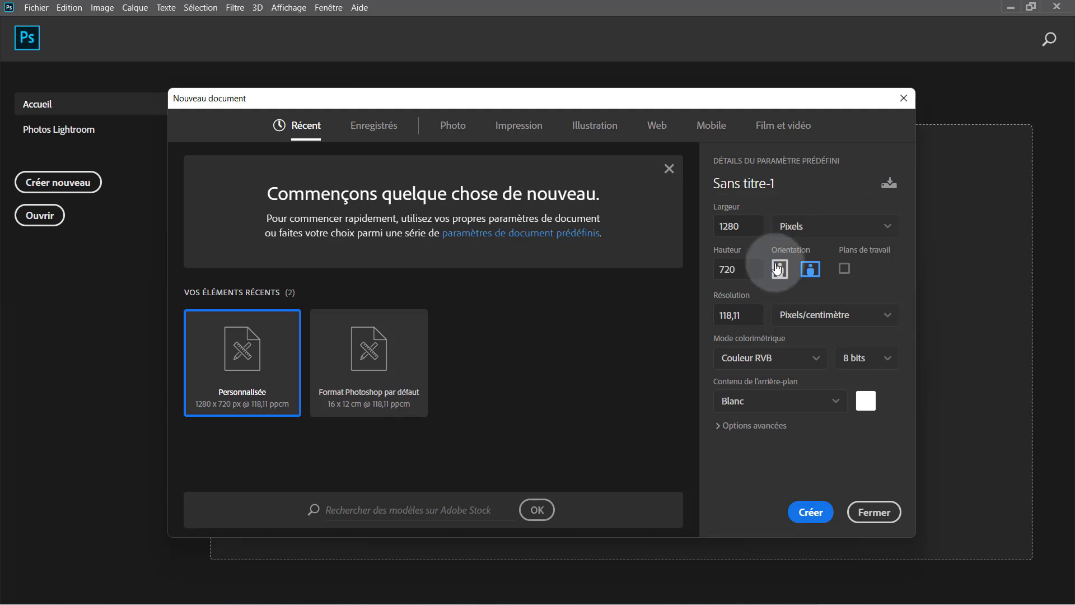
left_click(815, 364)
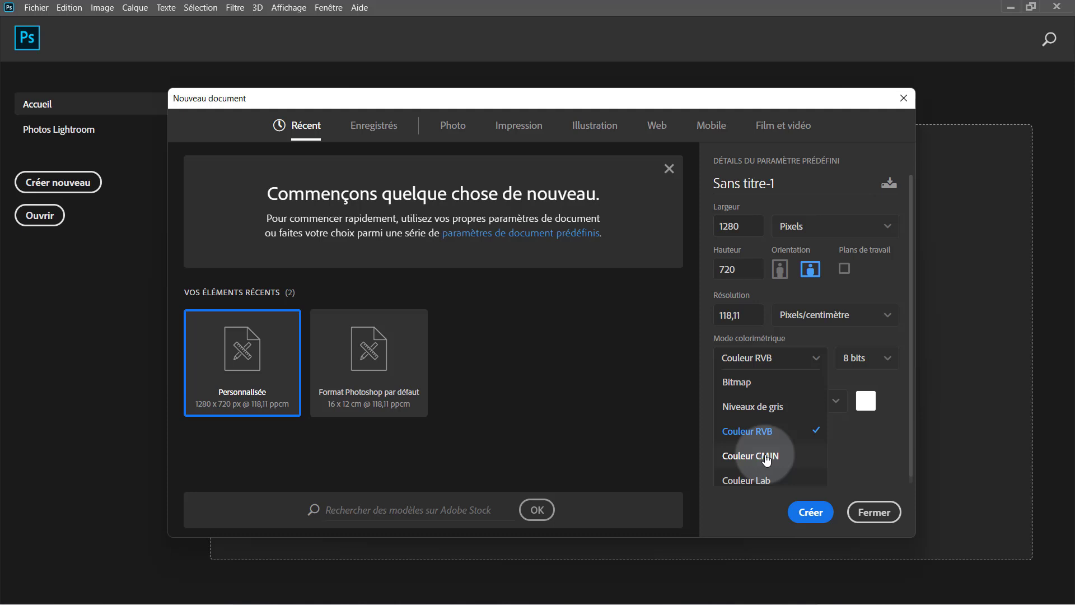
left_click(839, 448)
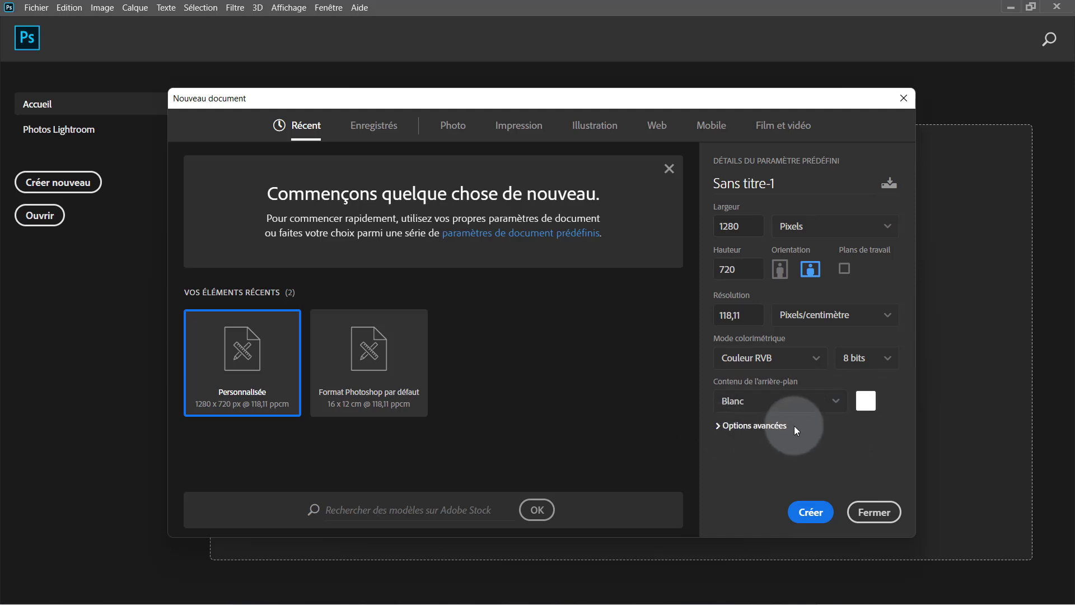
left_click(809, 512)
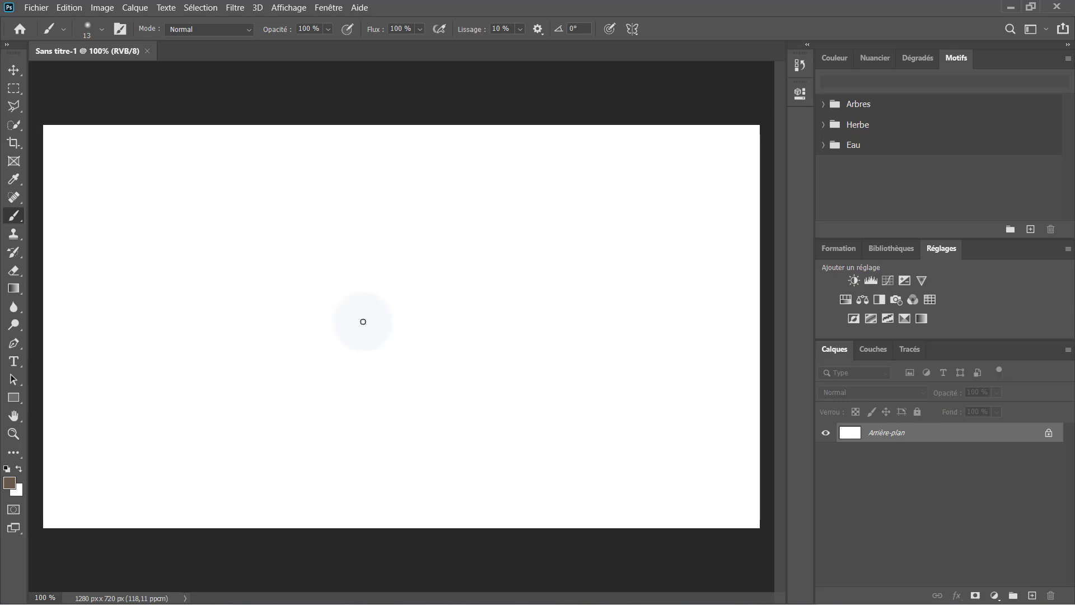
Activate the Pen tool, and return to the Brush tool
left_click(363, 321)
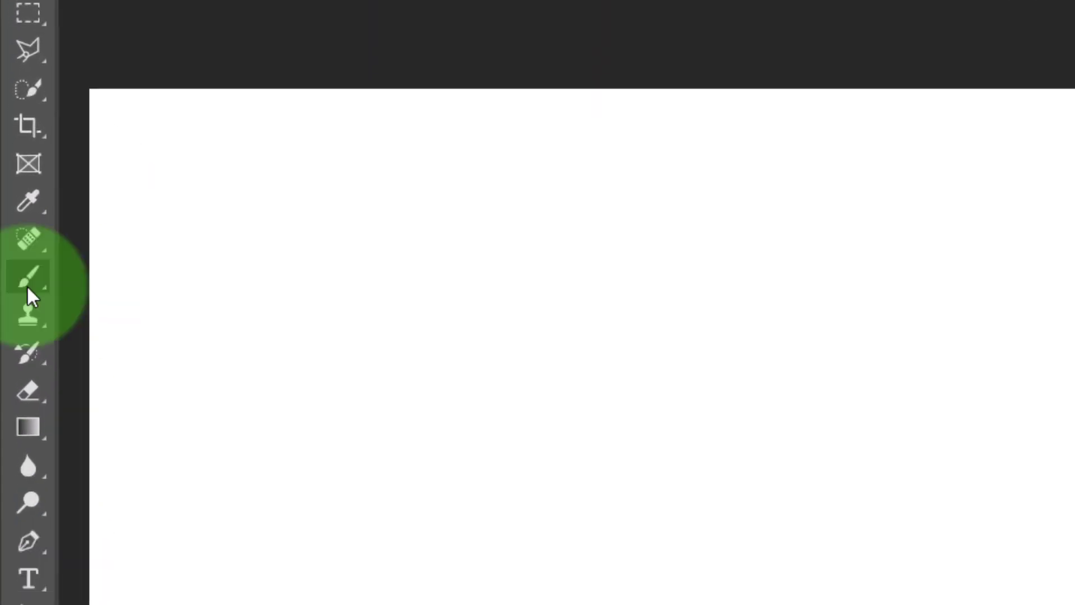
left_click(28, 541)
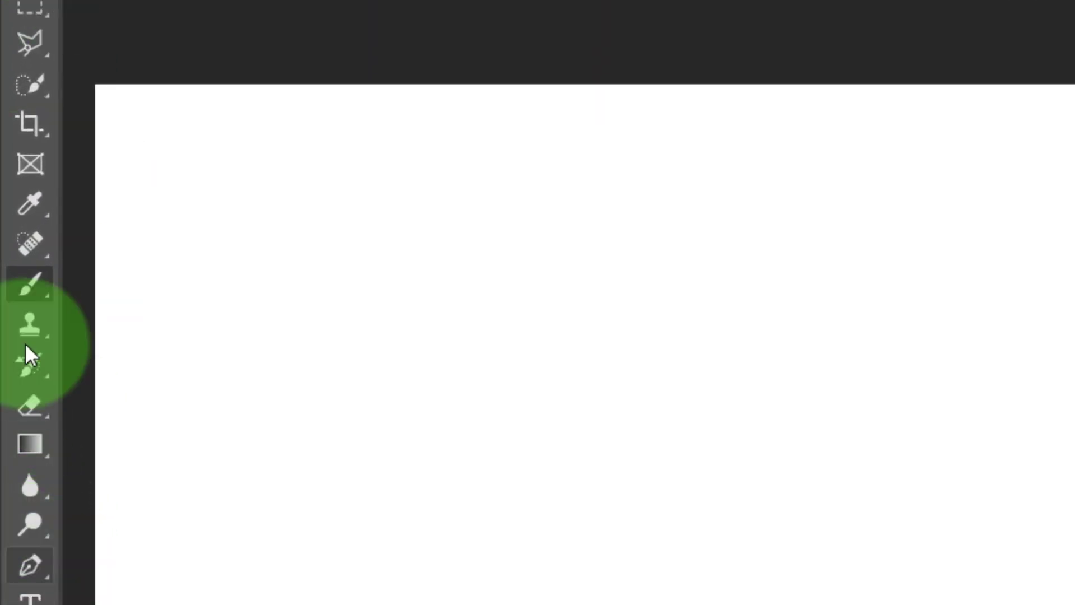
left_click(29, 283)
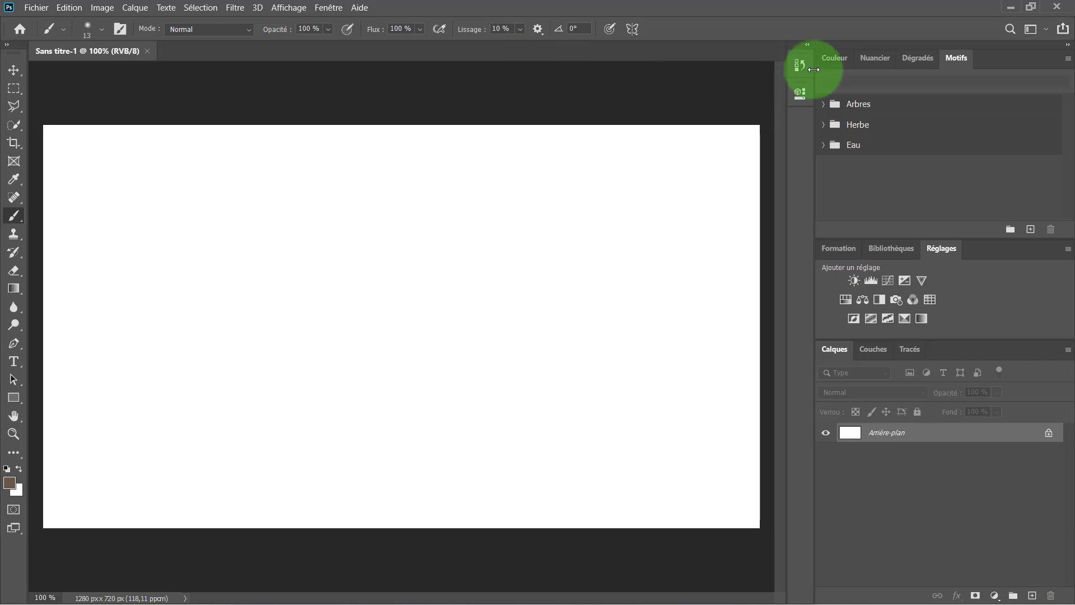
Examine the colour picker and the swatches in the RVB and Niveaux de gris groups
left_click_drag(815, 62, 857, 31)
left_click(832, 59)
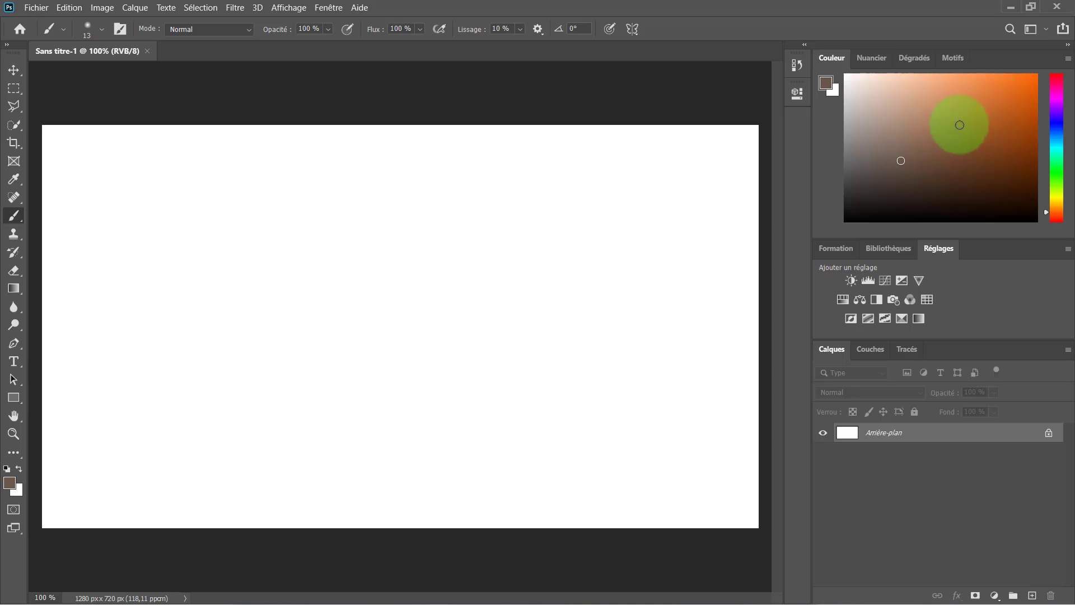
left_click(872, 59)
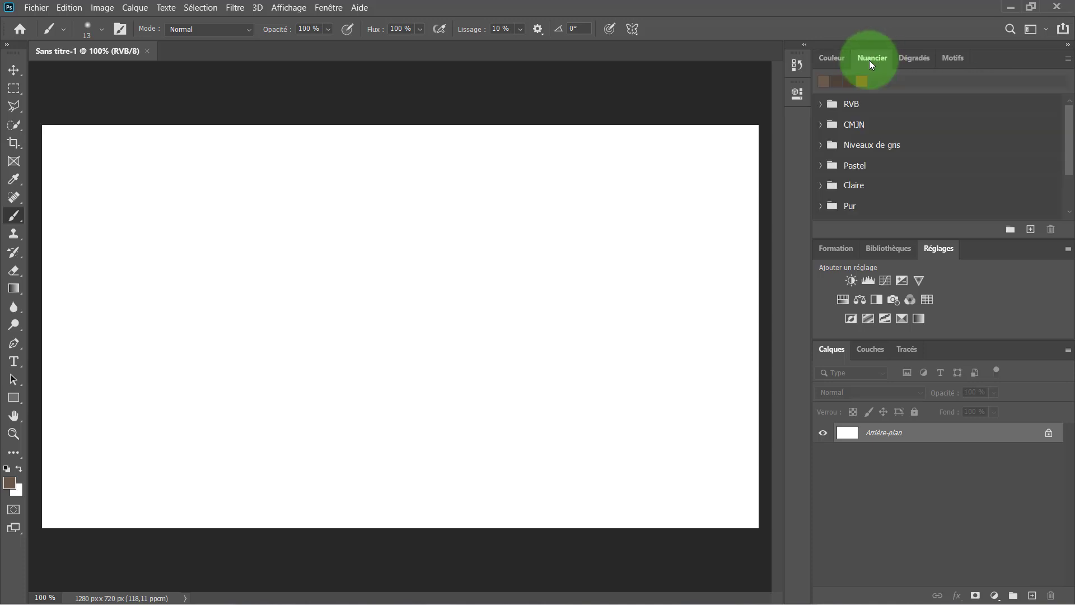
left_click(821, 103)
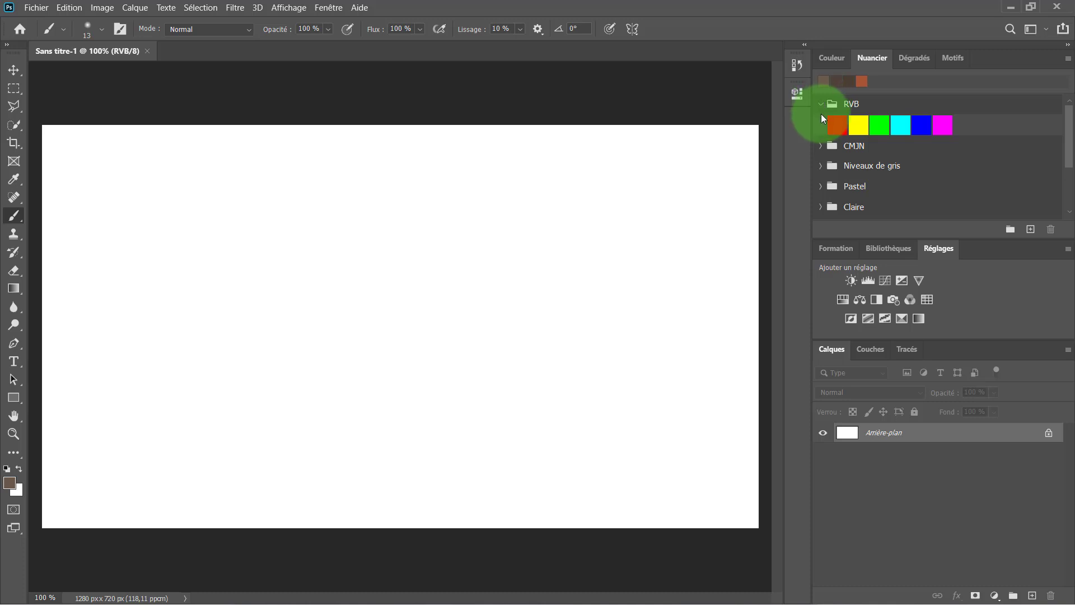
left_click(822, 102)
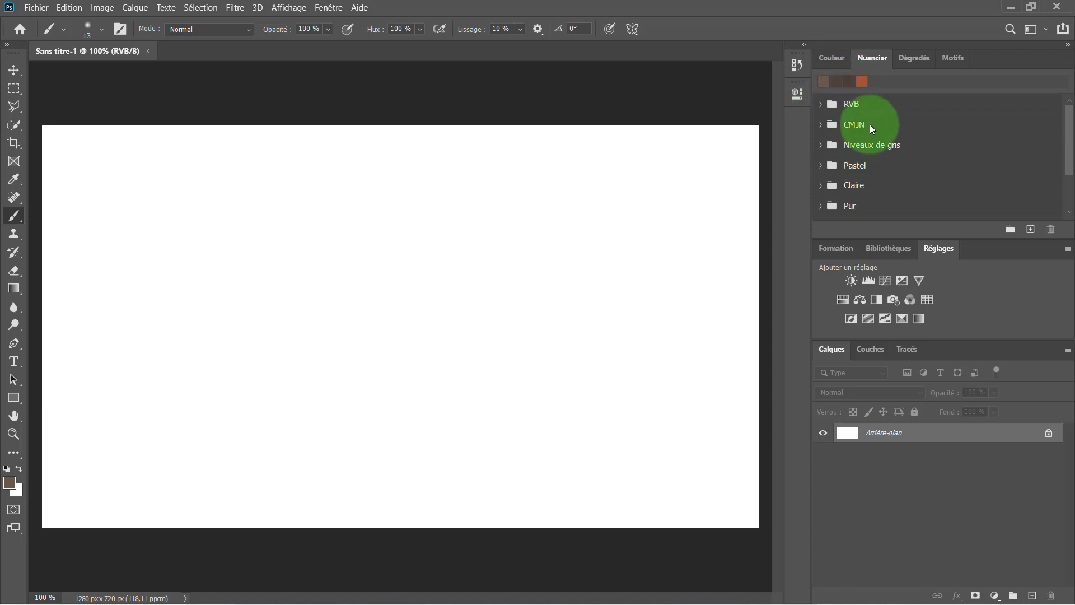
left_click(822, 144)
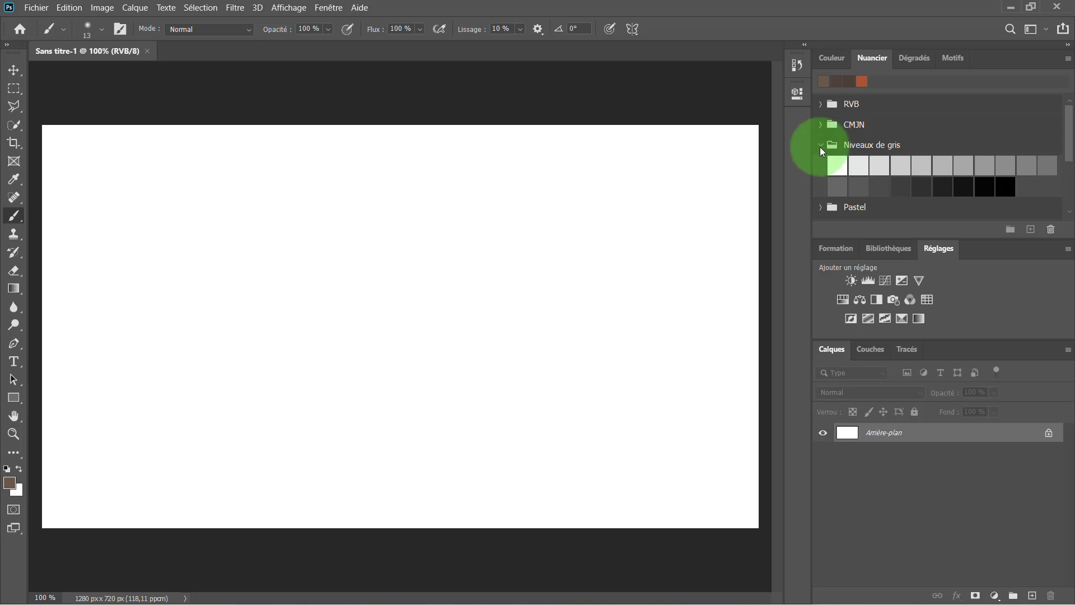
left_click(821, 145)
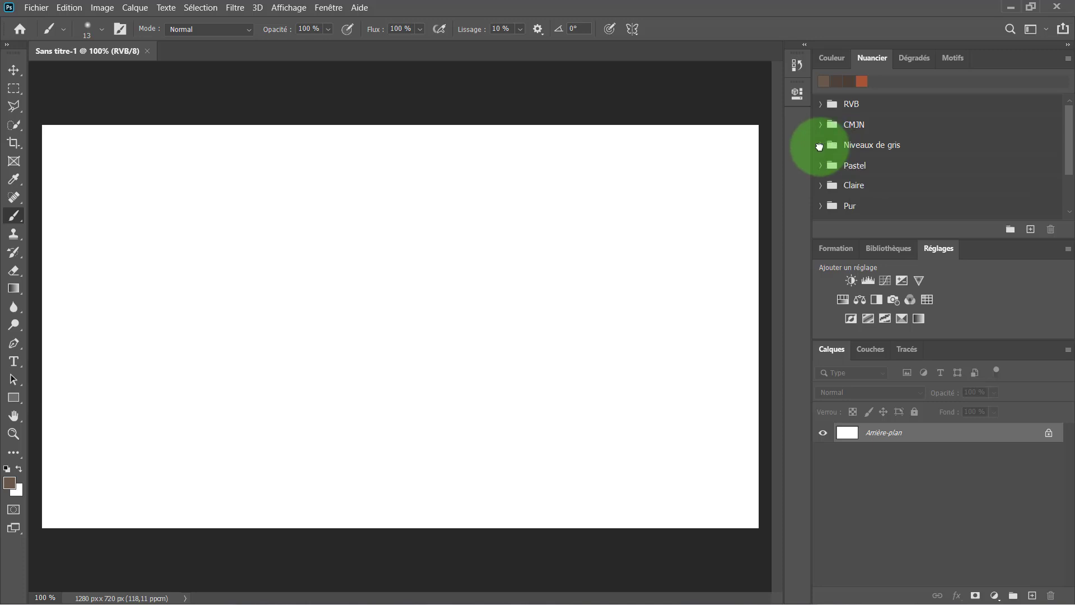
Examine the available gradient presets, including the Basiques, Bleus and Violets groups
left_click(905, 62)
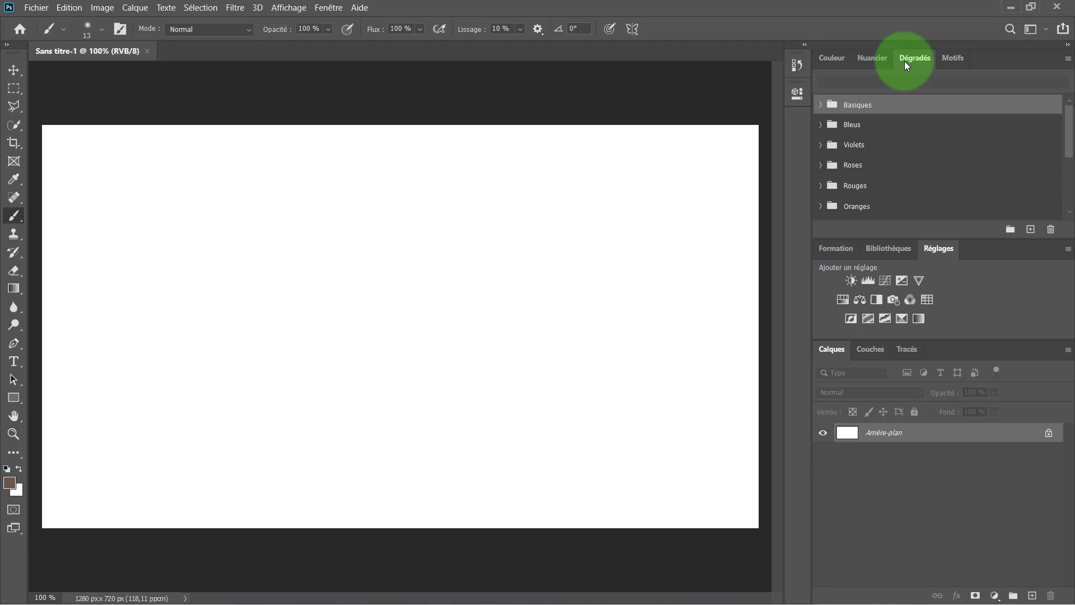
left_click(824, 107)
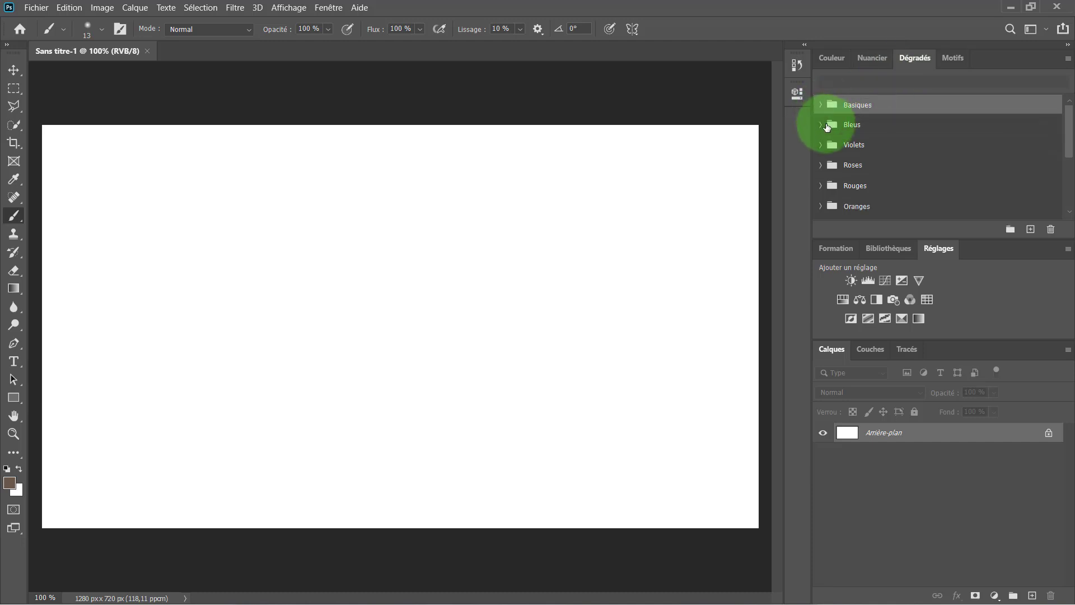
left_click(824, 124)
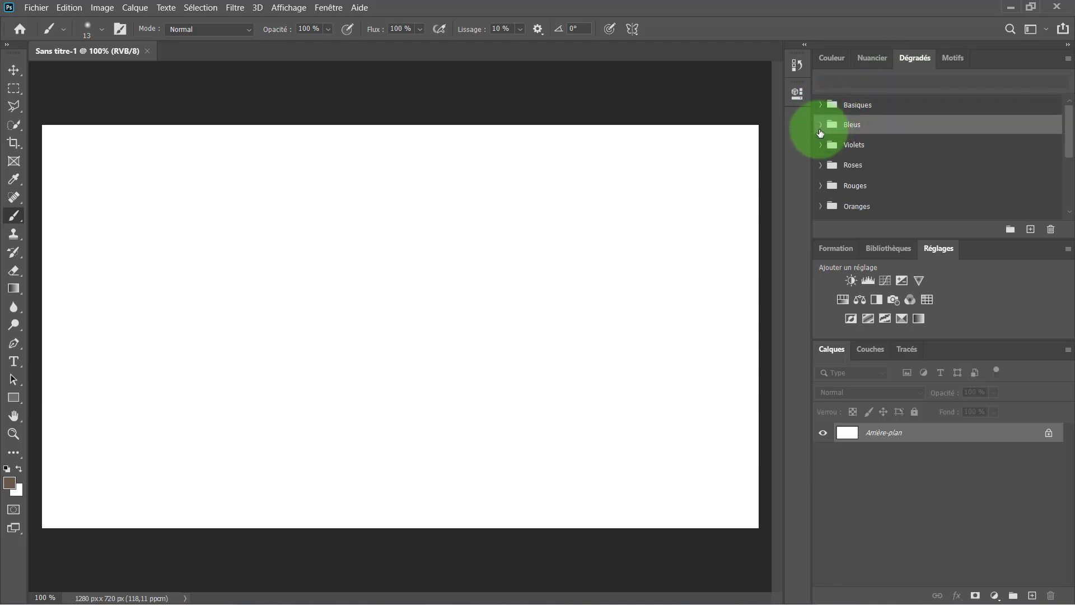
left_click(821, 124)
left_click(821, 125)
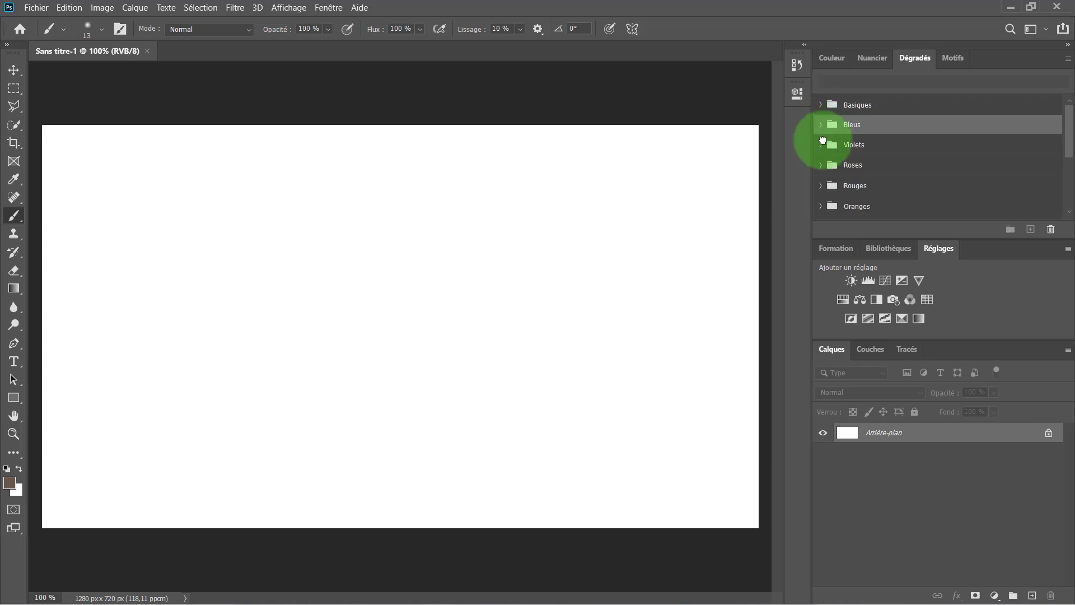
left_click(822, 145)
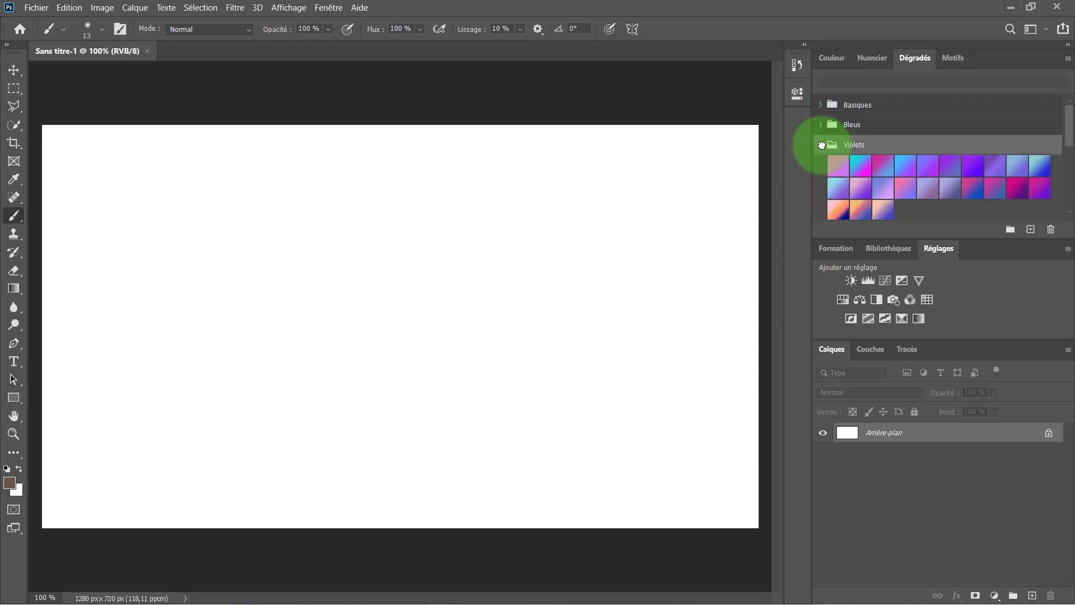
left_click(821, 145)
Examine the pattern presets in the Arbres, Herbe and Eau groups
left_click(943, 56)
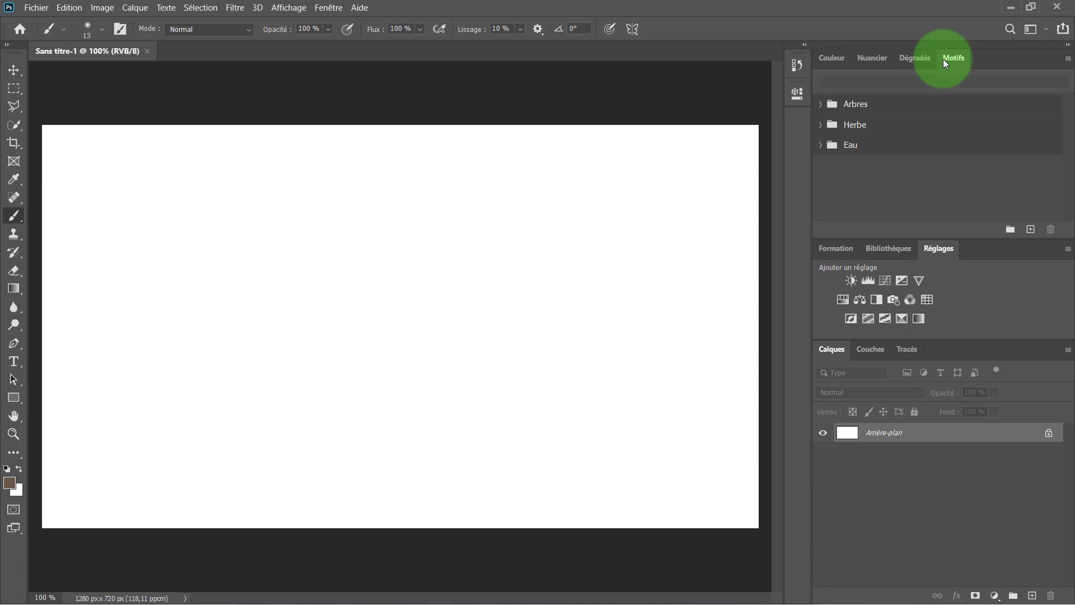
left_click(821, 104)
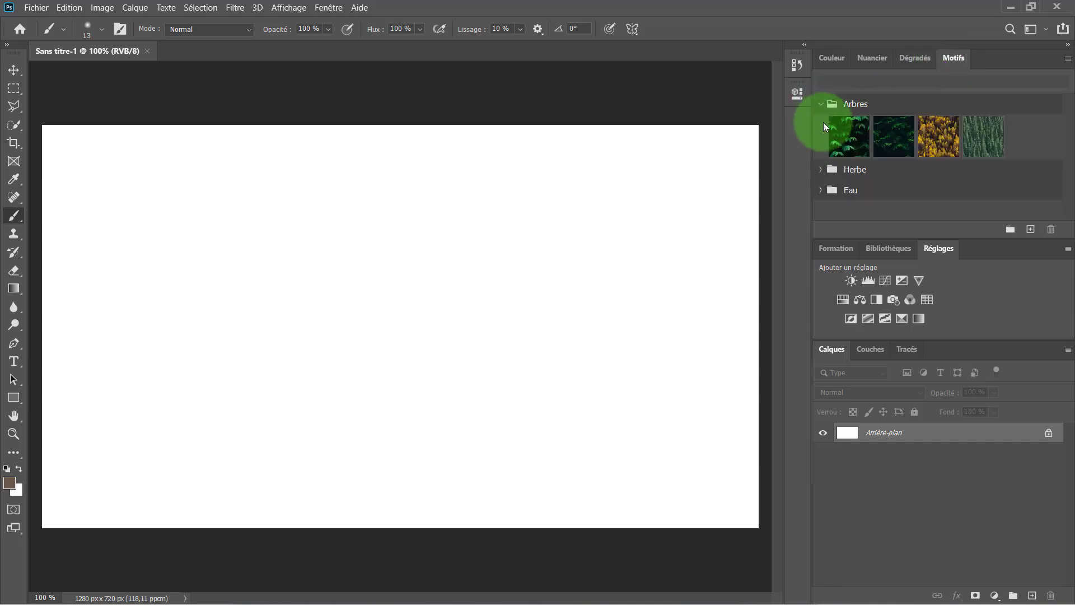
left_click(821, 104)
left_click(822, 125)
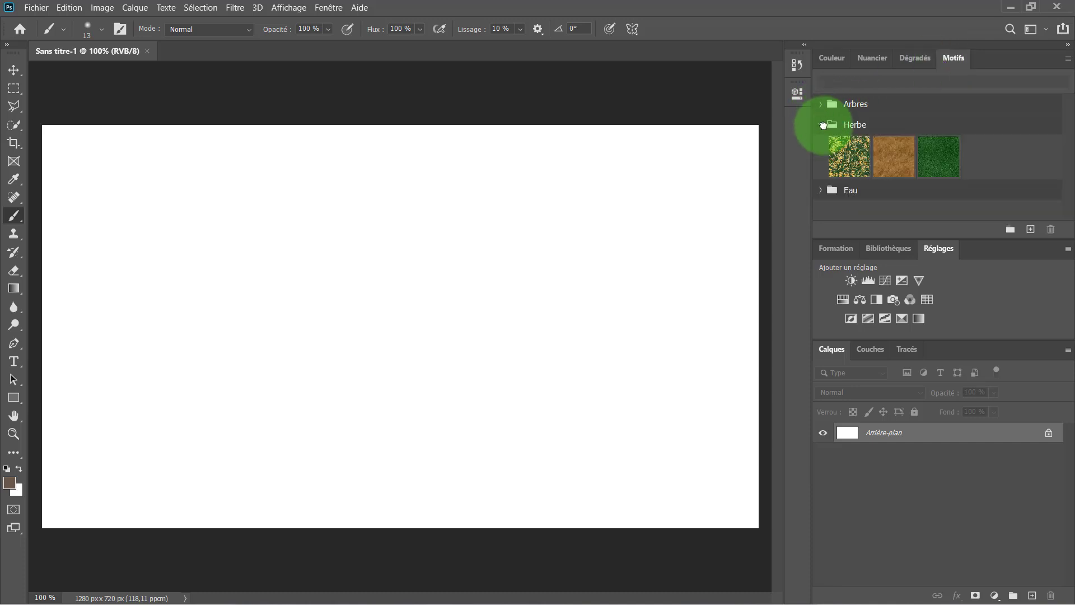
left_click(822, 124)
left_click(819, 145)
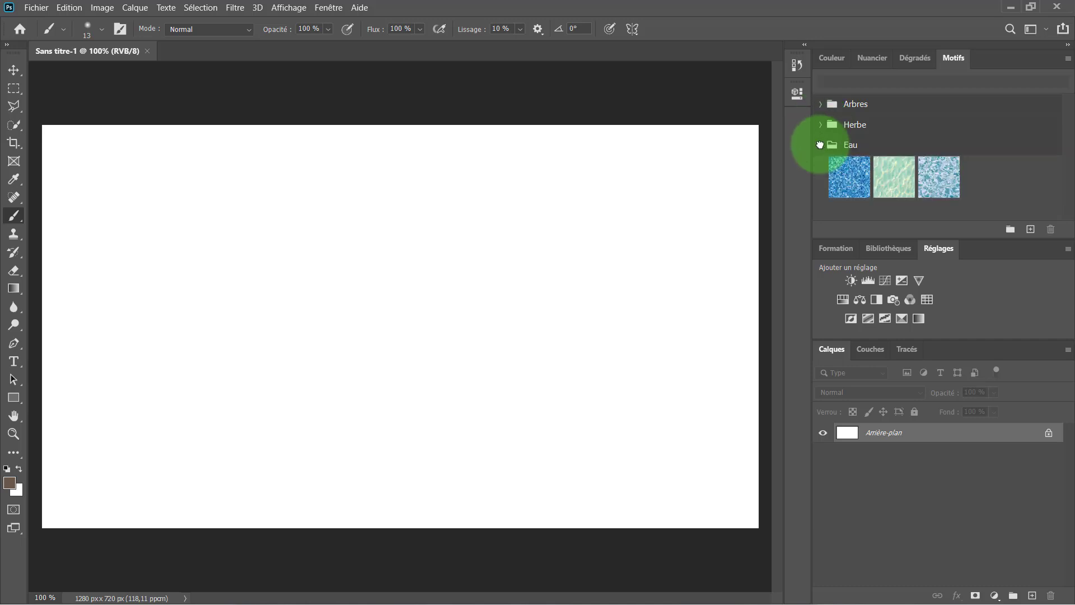
left_click(820, 145)
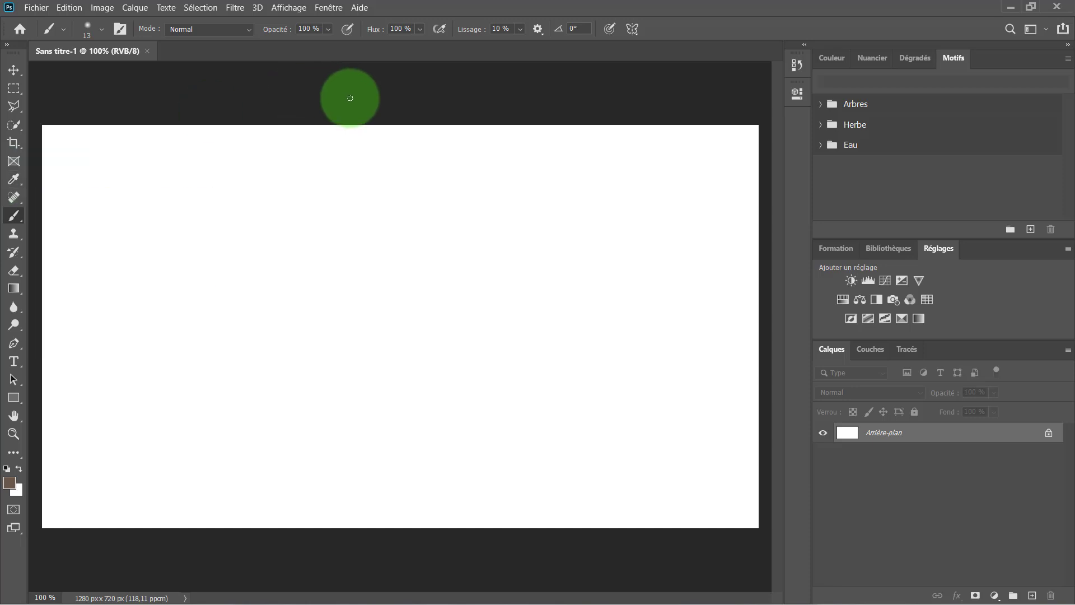
left_click(48, 10)
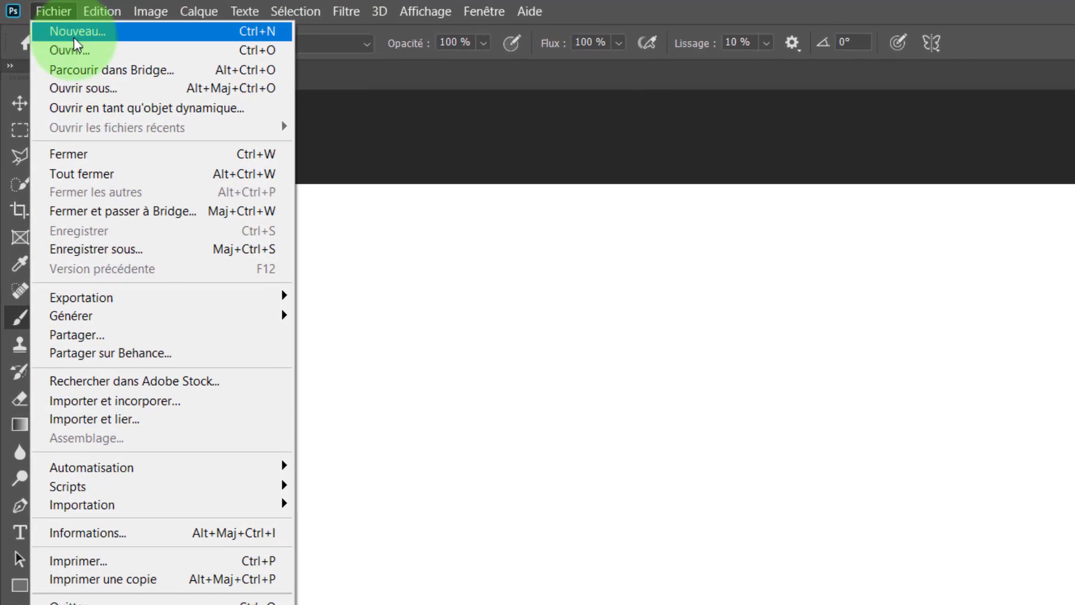
left_click(77, 47)
key("ctrl+o")
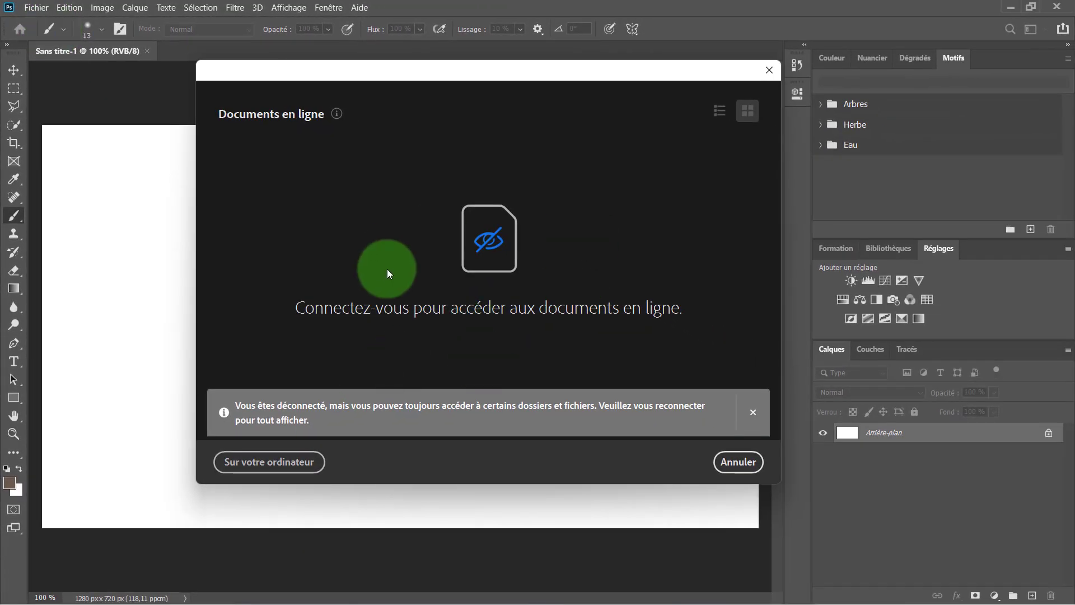
left_click(248, 461)
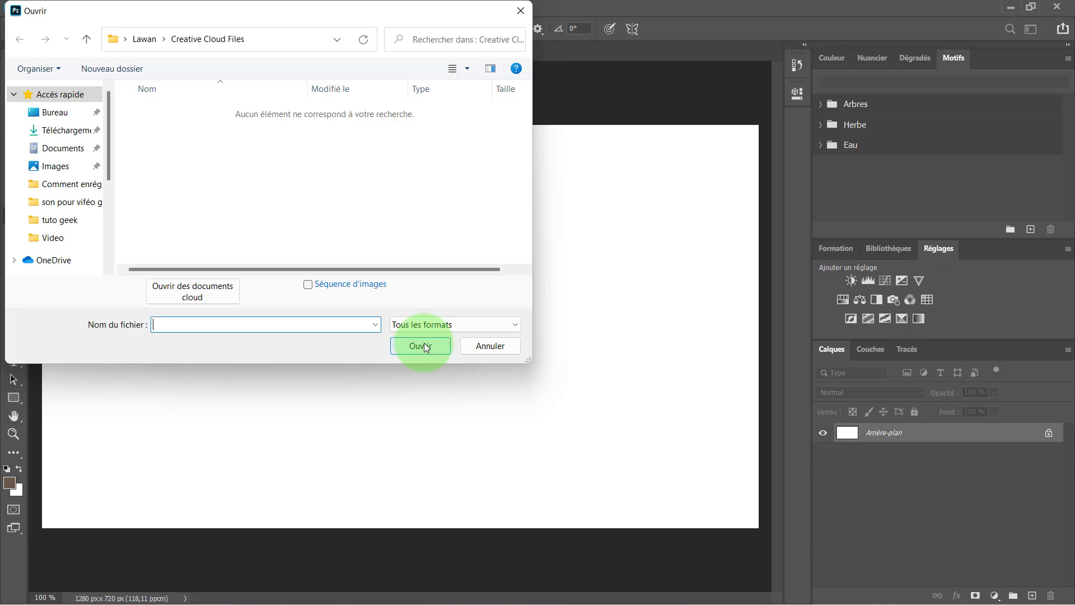
left_click(520, 11)
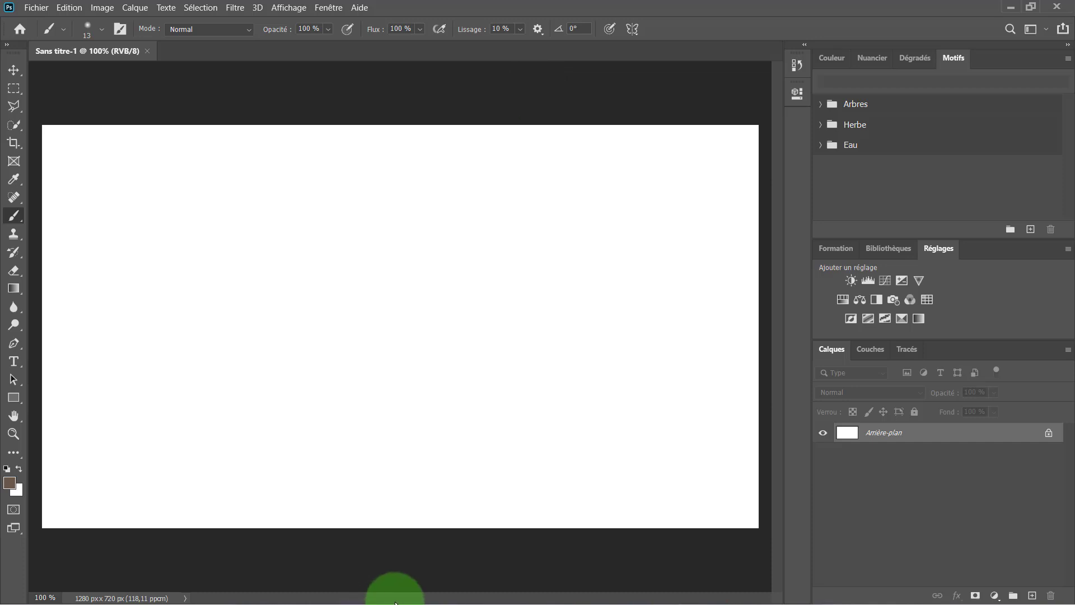
Place the photo of the woman with shopping bags from the Téléchargements folder into the document
mouse_move(501, 584)
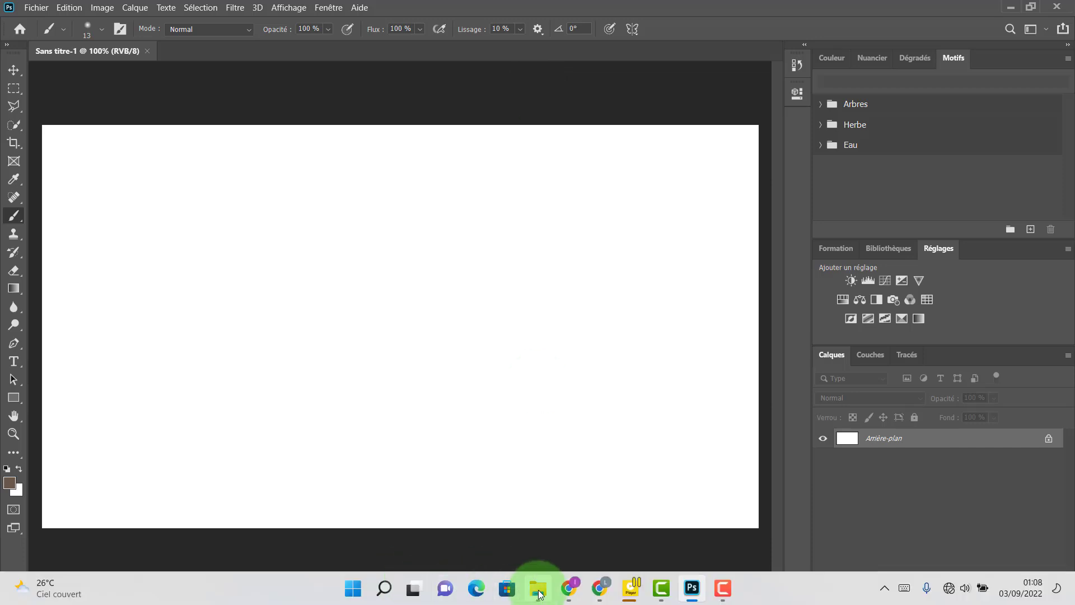
left_click(522, 528)
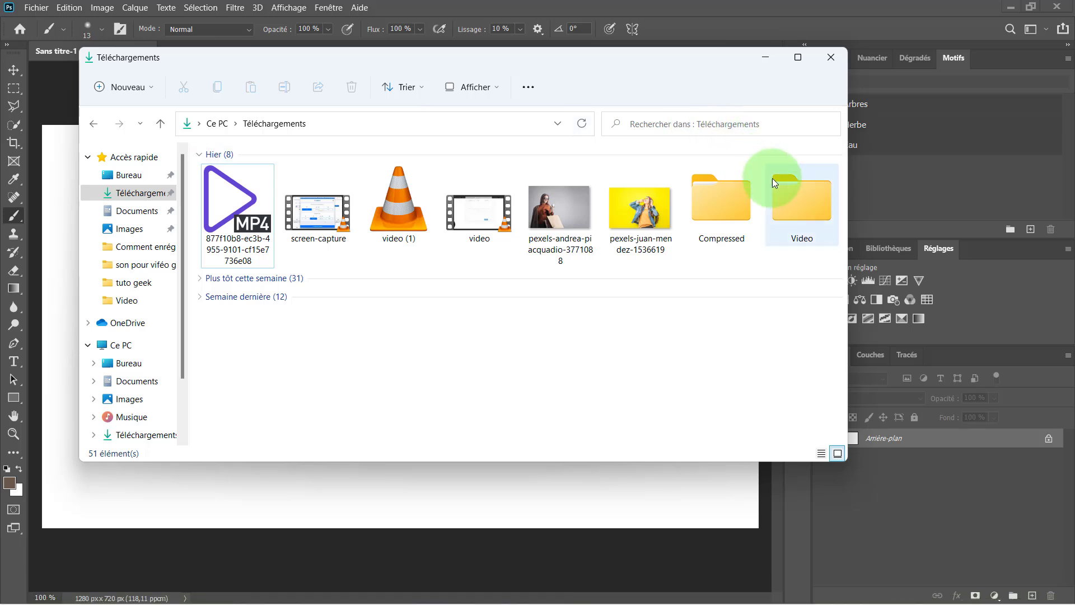
left_click_drag(582, 223, 341, 529)
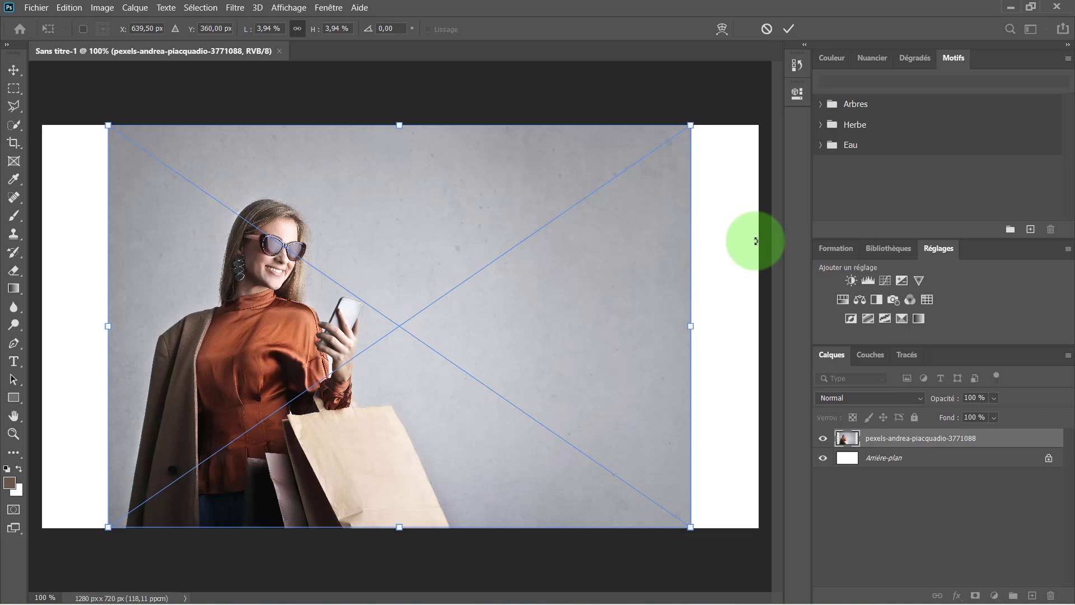
Scale the placed photo to about 5.26% and reposition it to cover the whole canvas, then apply the transformation
key("ctrl+minus")
key("ctrl+minus")
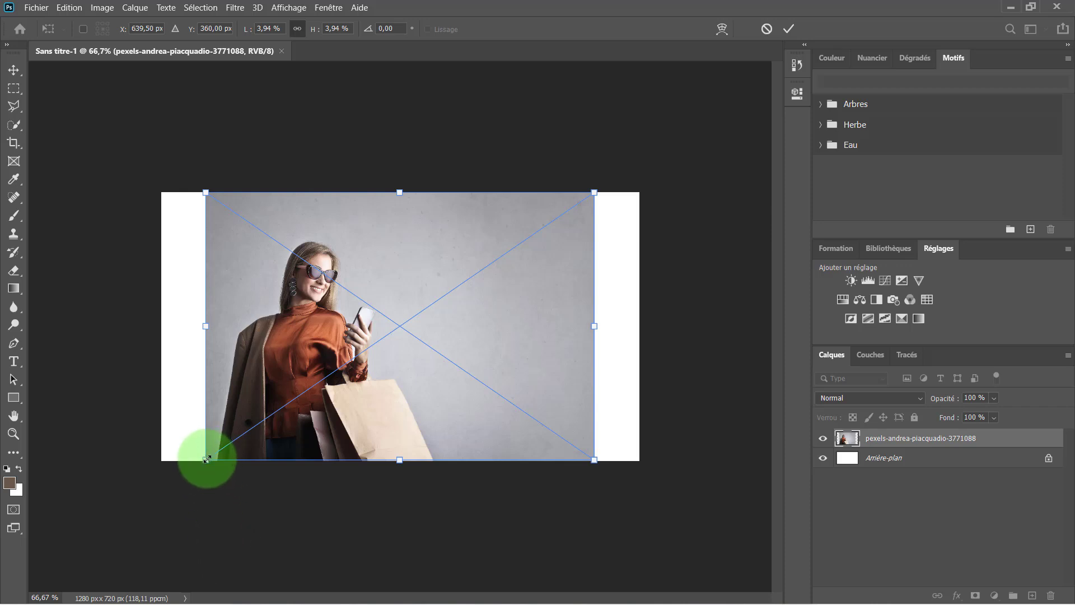
left_click_drag(207, 460, 79, 547)
left_click_drag(192, 364, 253, 334)
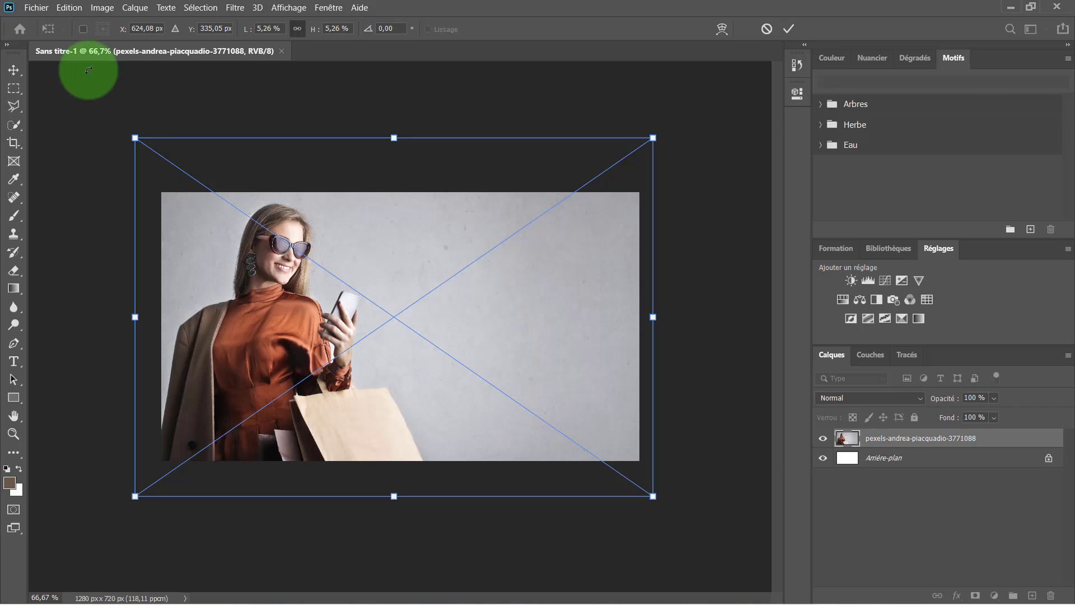
left_click(14, 70)
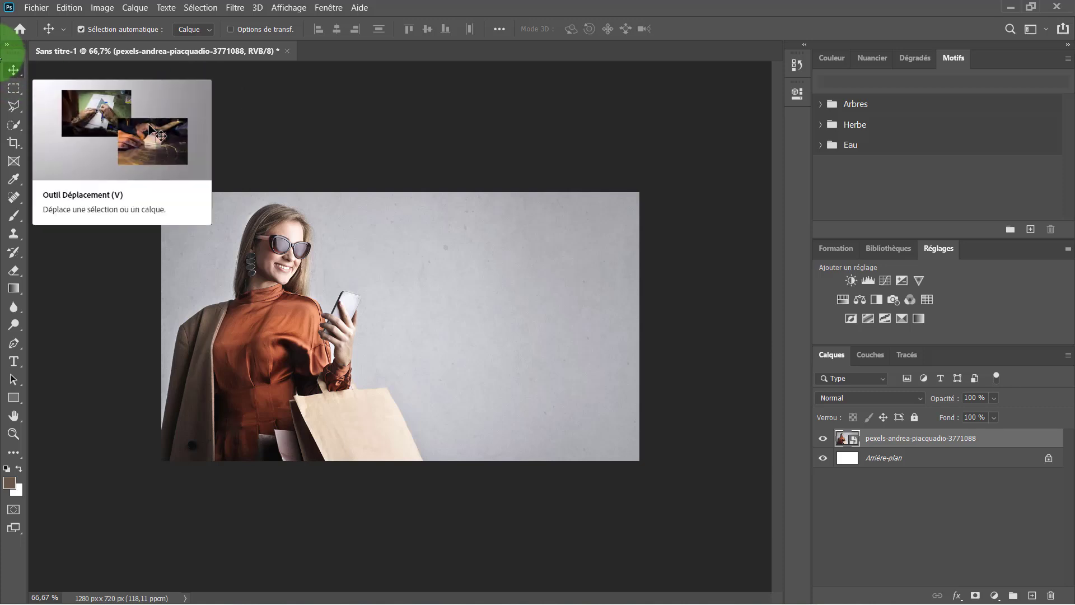
Try moving the photo downward with the Move tool, and undo the move
left_click_drag(312, 250, 310, 323)
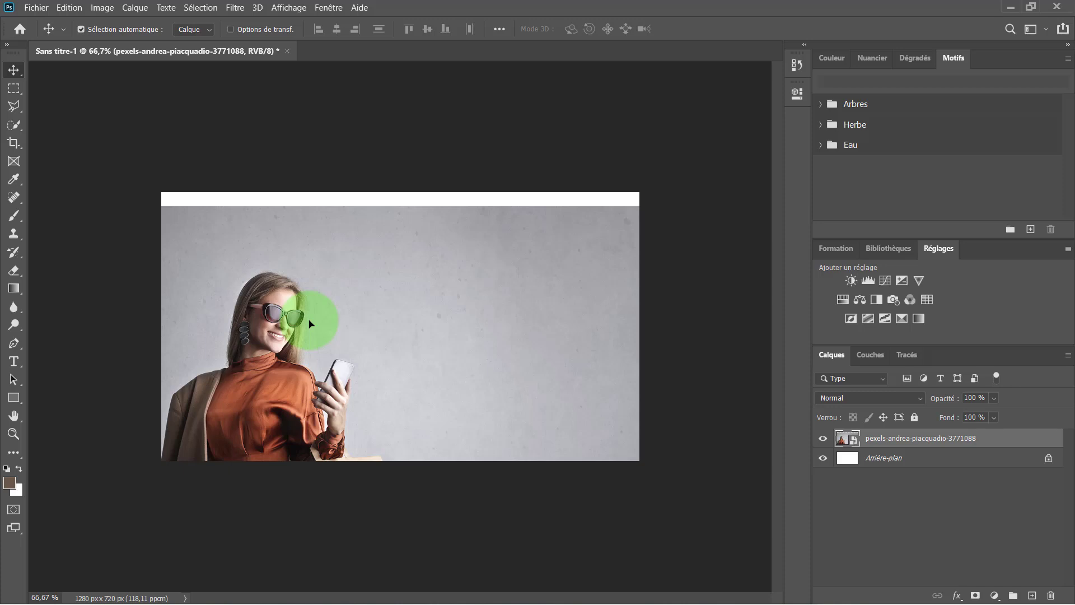
key("ctrl")
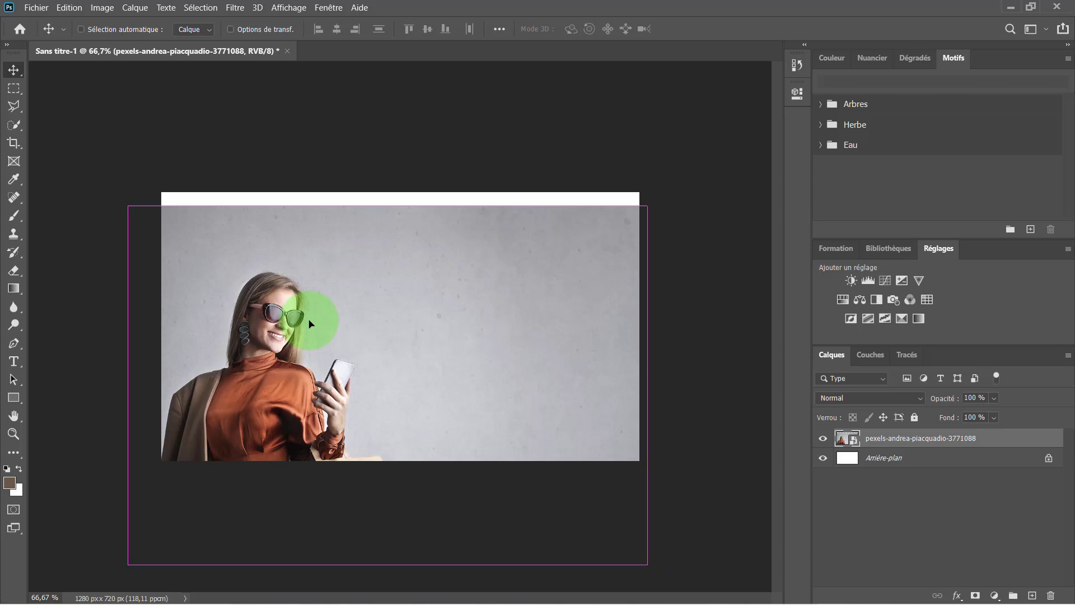
key("ctrl+z")
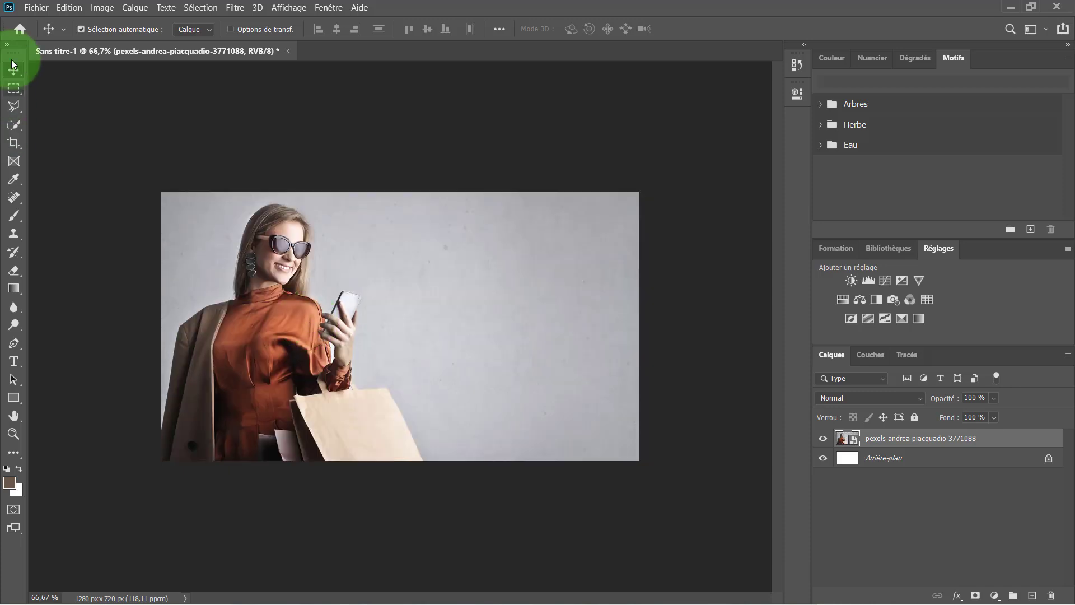
Select a rectangular area around the woman's head with the marquee and copy it to a new layer
left_click(14, 90)
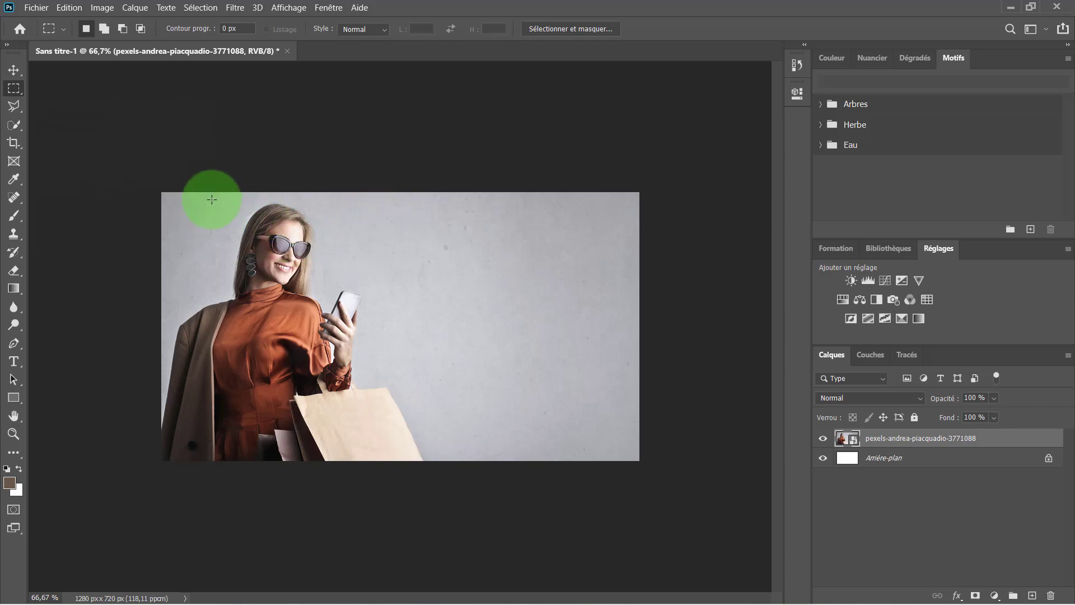
left_click_drag(210, 201, 343, 301)
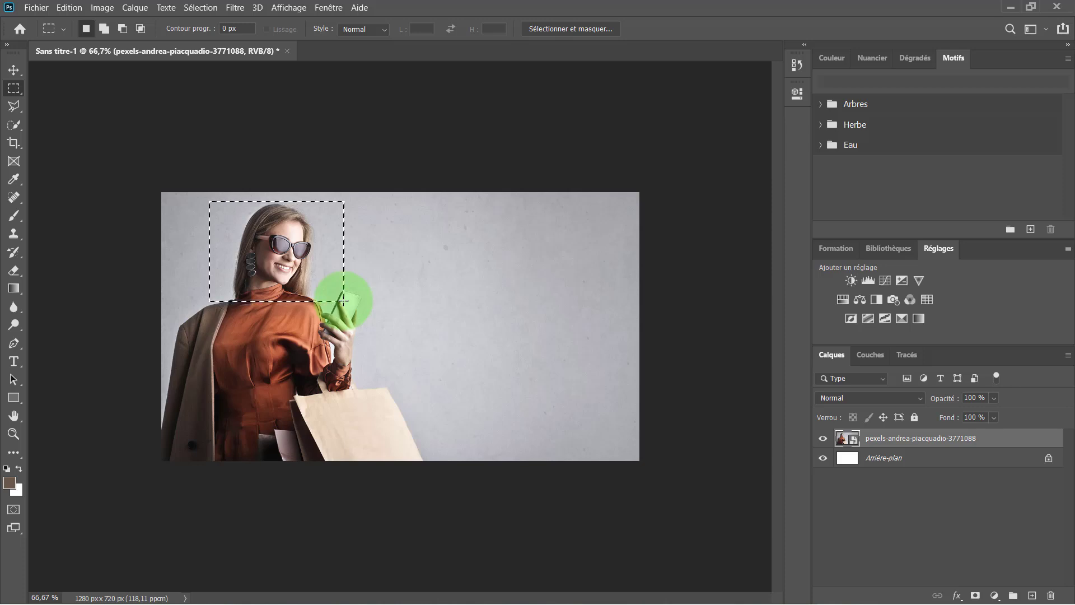
key("ctrl+j")
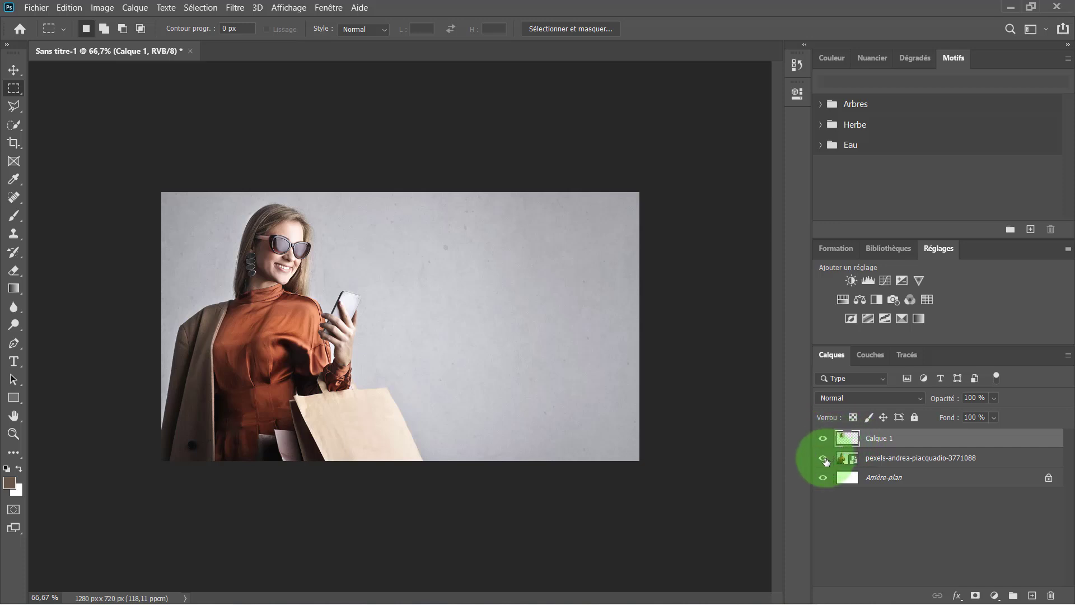
Hide the photo layer to inspect the copied head area, show the photo layer again, and undo the layer copy
left_click(823, 458)
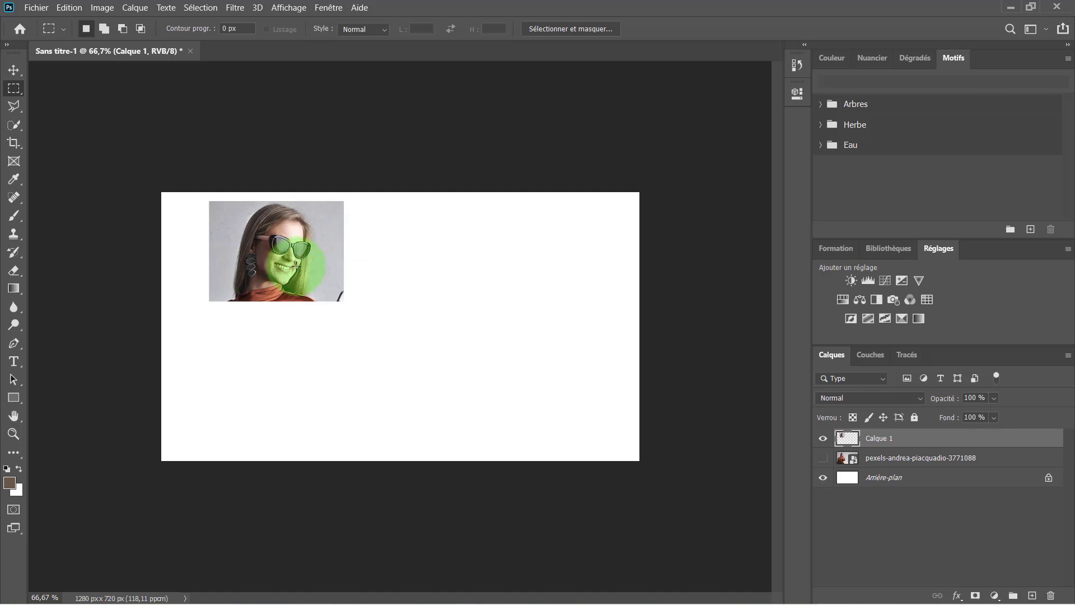
left_click(823, 458)
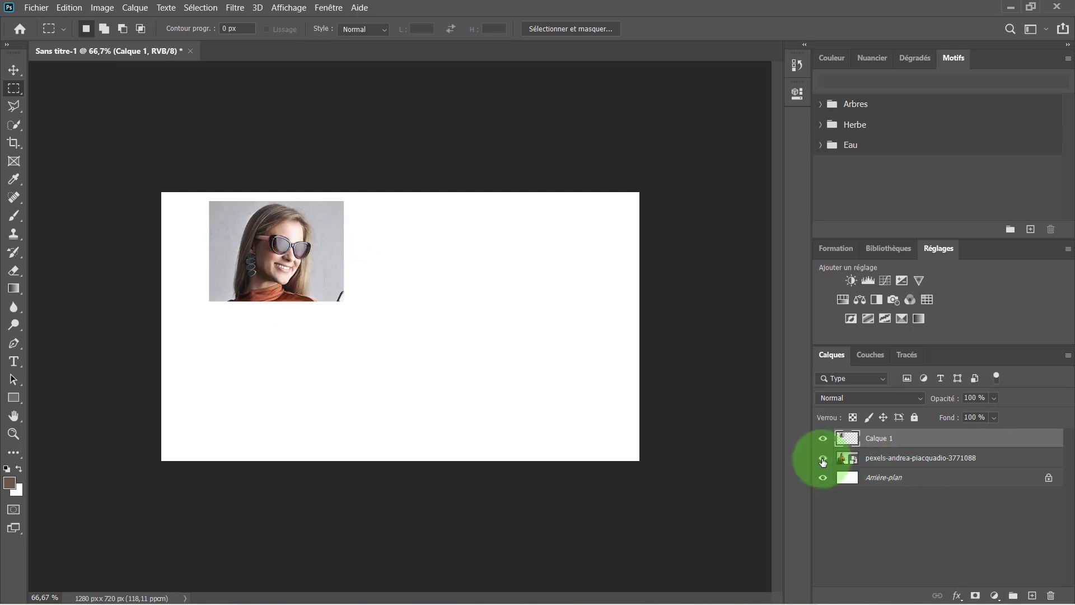
left_click(822, 459)
left_click(823, 460)
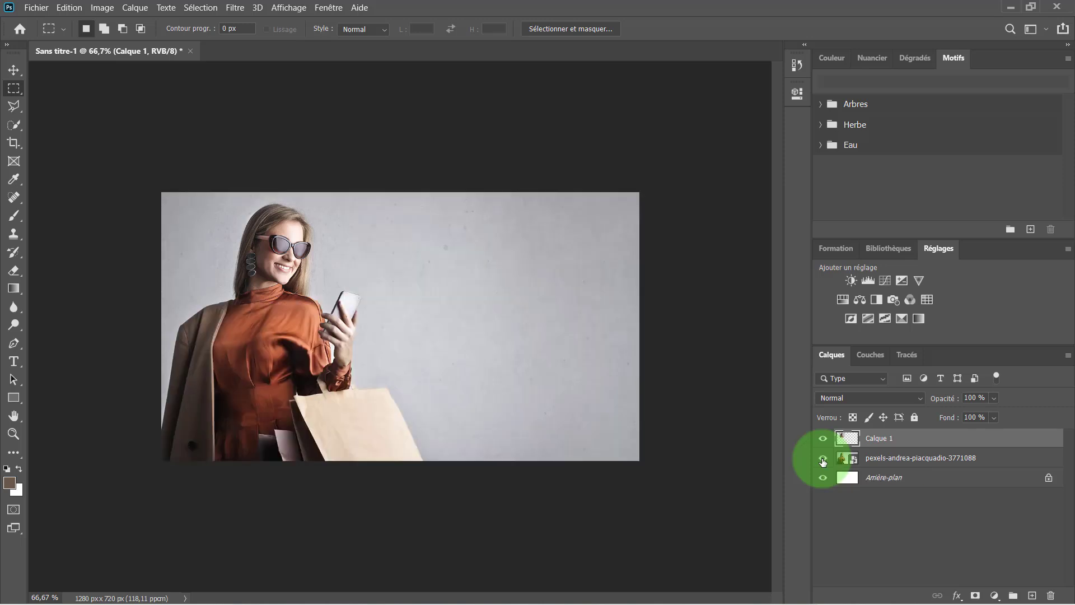
key("ctrl+z")
Outline the woman's head with a closed four-corner selection using the Polygonal Lasso tool
left_click(13, 106)
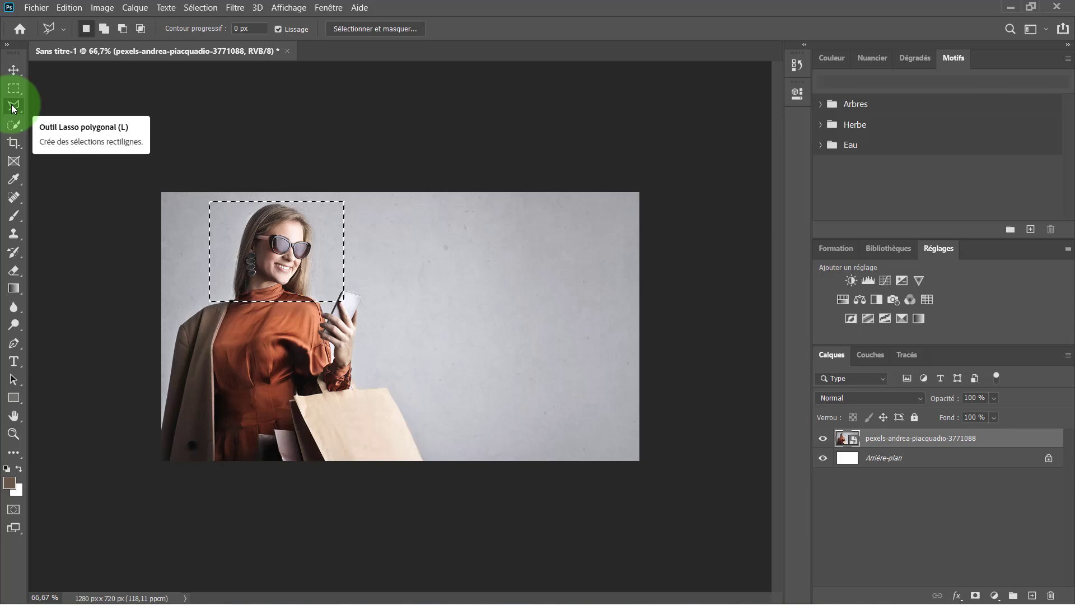
left_click(178, 195)
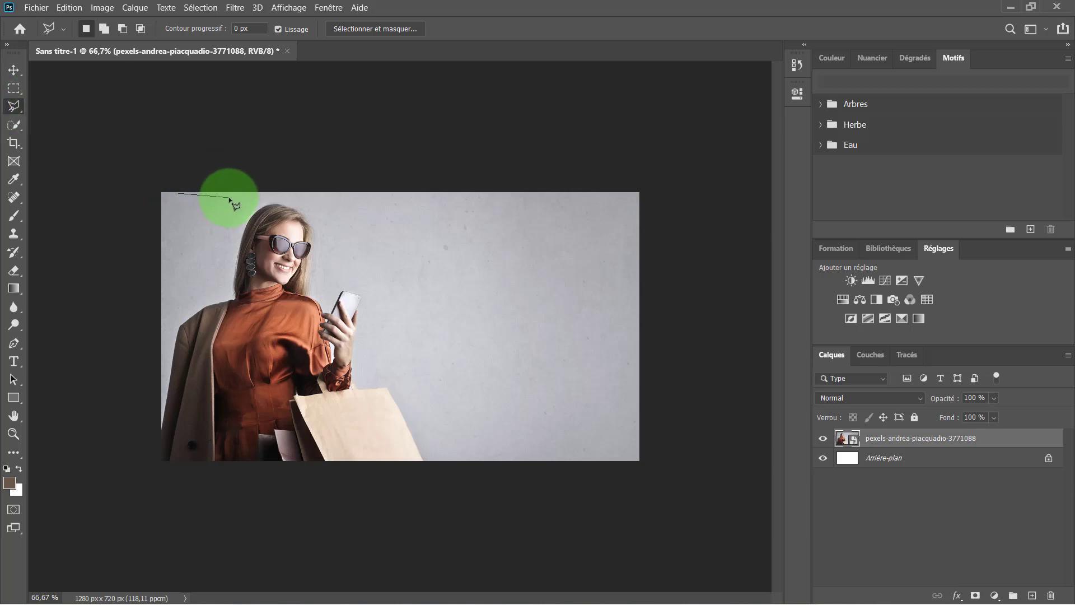
left_click(344, 205)
left_click(334, 275)
left_click(205, 302)
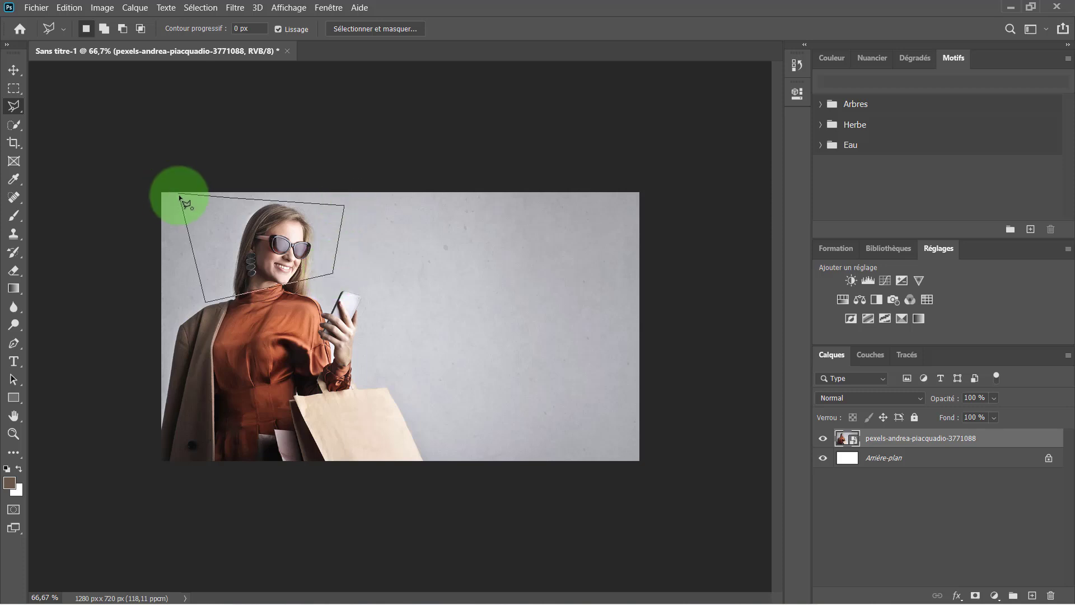
left_click(179, 195)
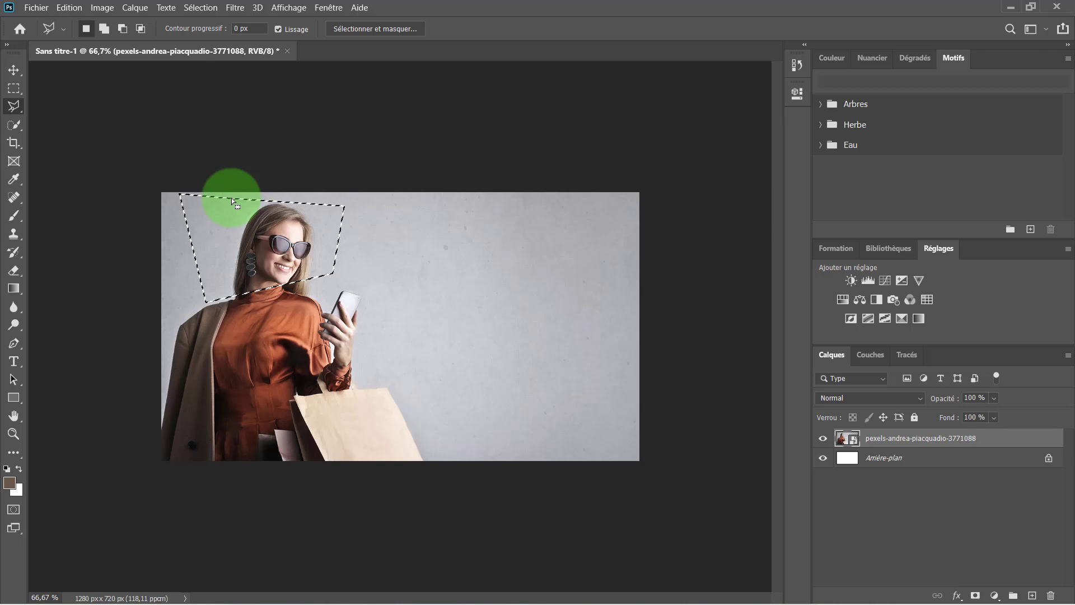
Draw a freehand selection around the woman's head with the Lasso tool, and deselect it
mouse_move(15, 108)
left_mouse_down()
mouse_move(76, 119)
mouse_move(56, 106)
left_mouse_up()
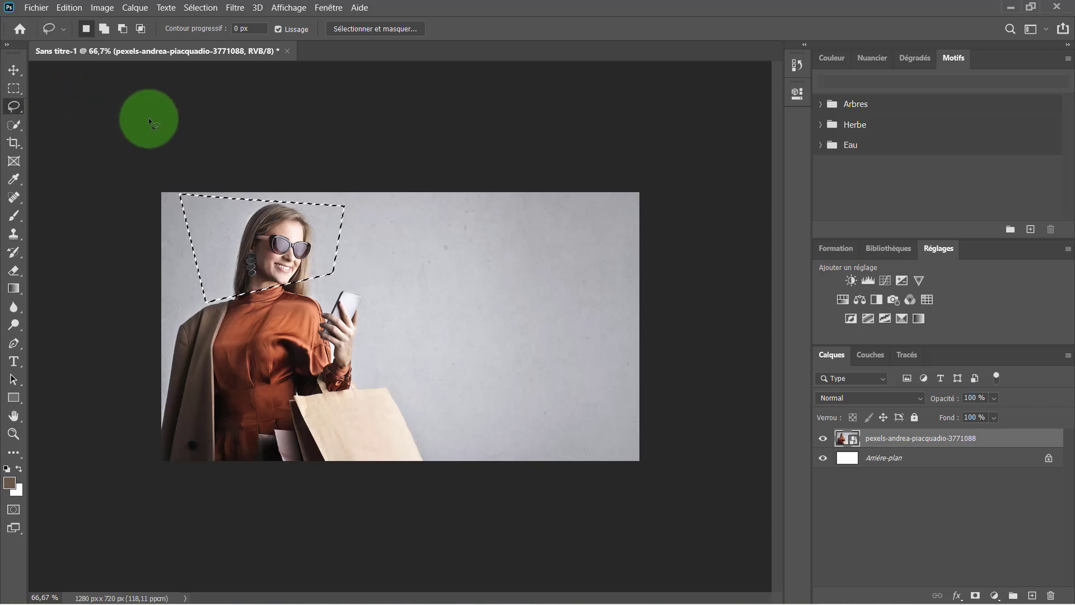
left_click(175, 183)
left_click_drag(214, 204, 218, 203)
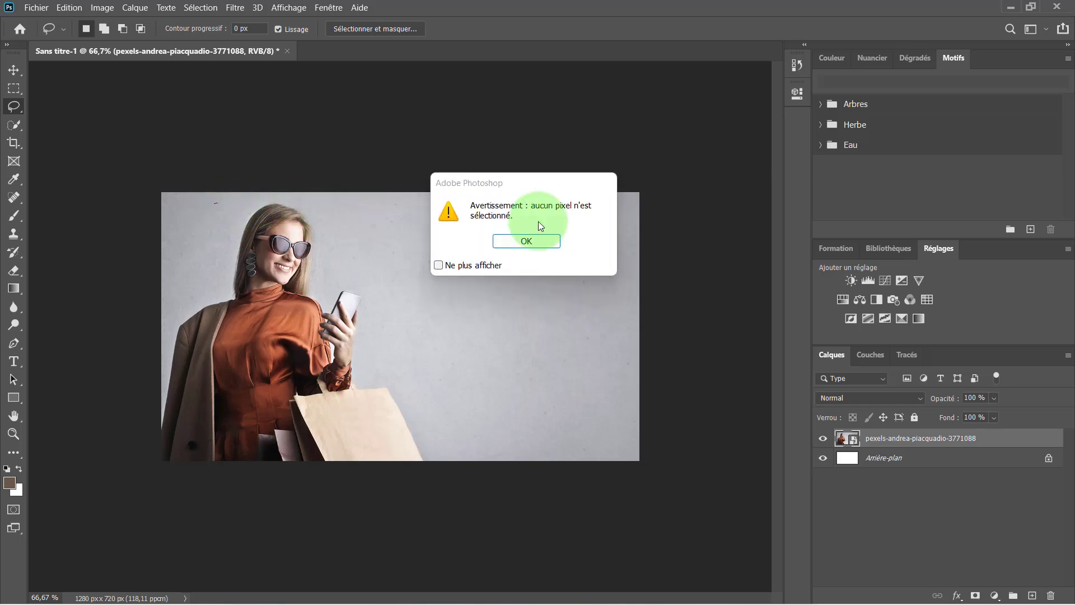
left_click(526, 242)
mouse_move(216, 209)
left_mouse_down()
mouse_move(326, 214)
mouse_move(335, 268)
mouse_move(286, 291)
mouse_move(223, 209)
left_mouse_up()
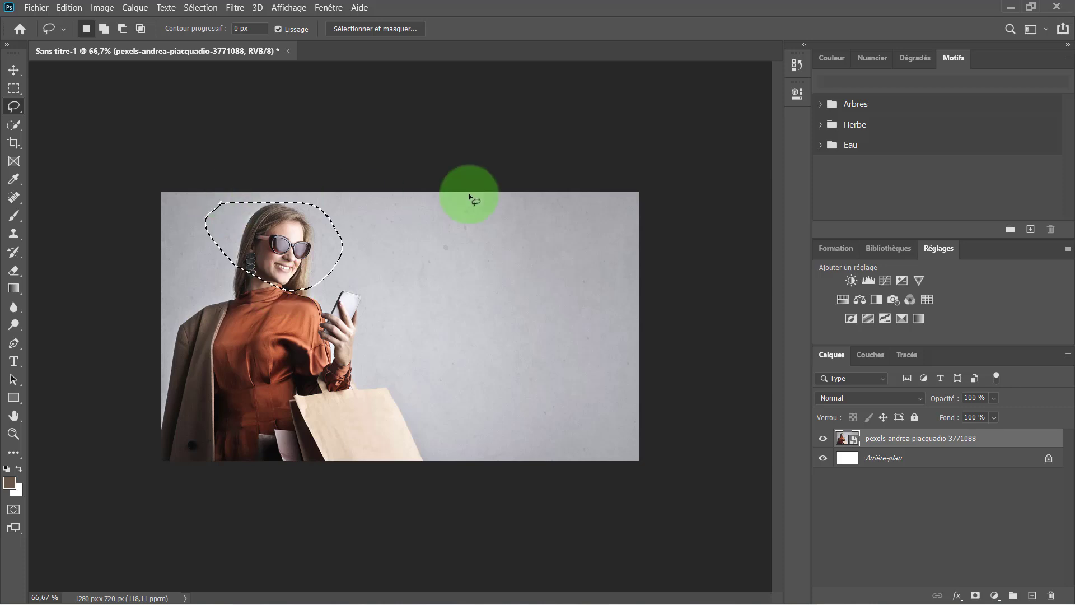
left_click(471, 196)
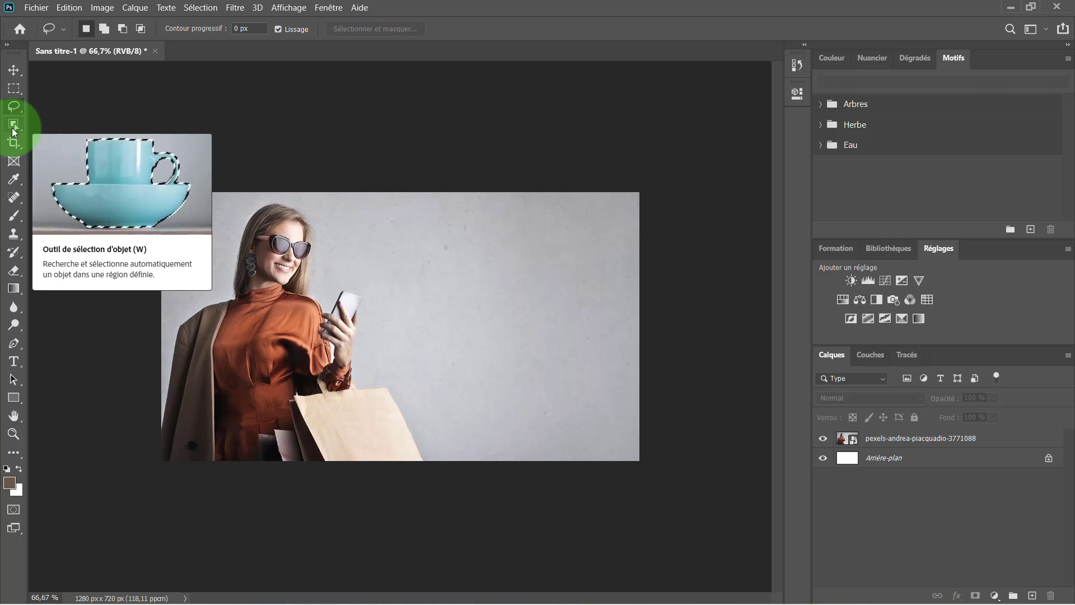
Select the woman and her shopping bags with the Object Selection tool in Rectangle mode
left_click(15, 126)
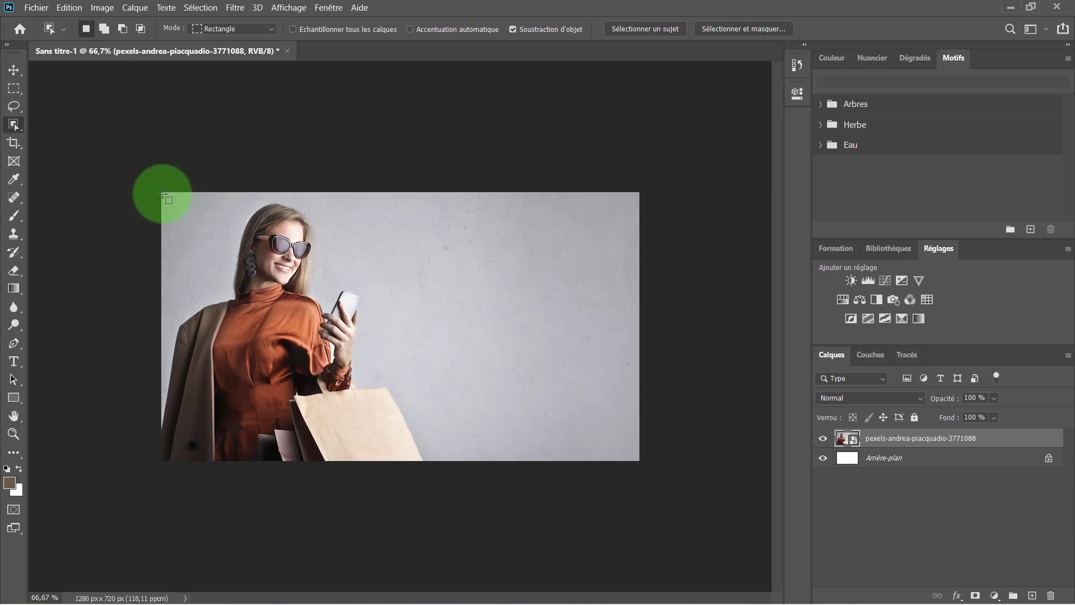
left_click_drag(163, 195, 460, 521)
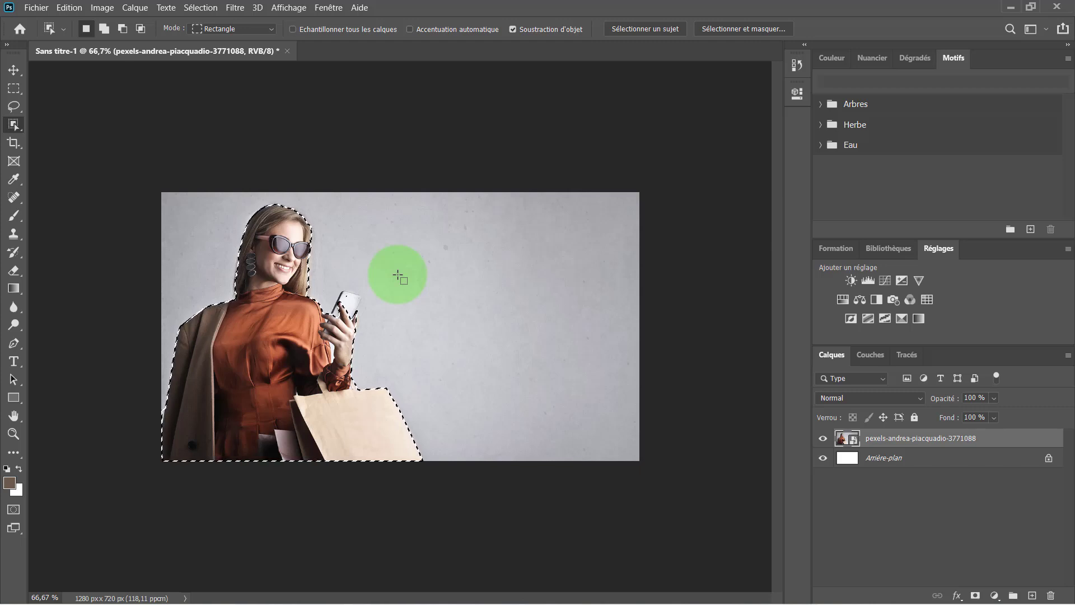
Add the phone in the woman's hand to the selection with the Quick Selection tool
key("ctrl+plus")
key("ctrl+plus")
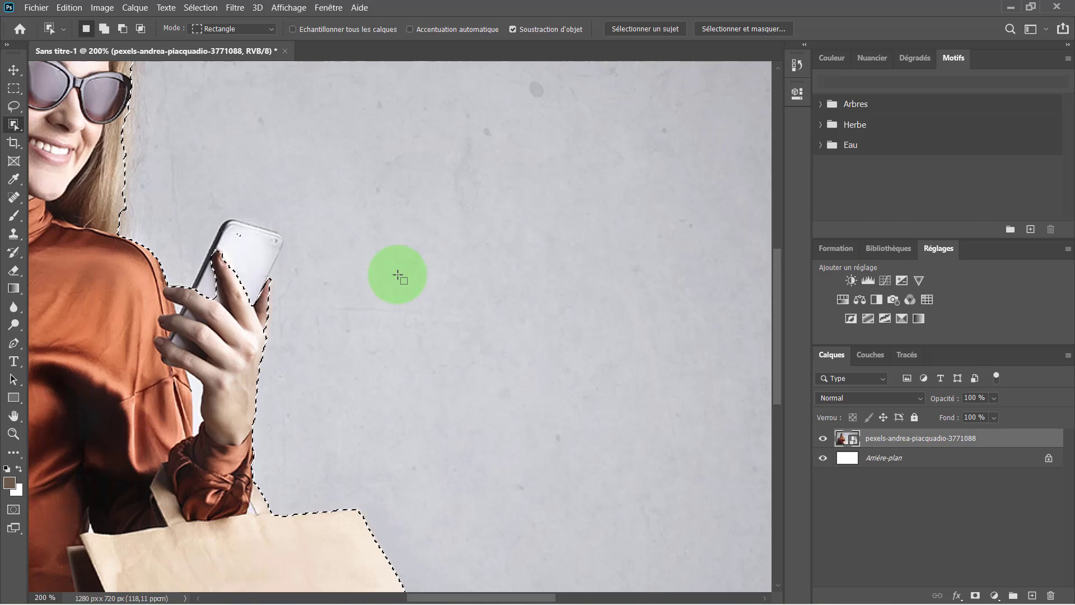
right_click(16, 123)
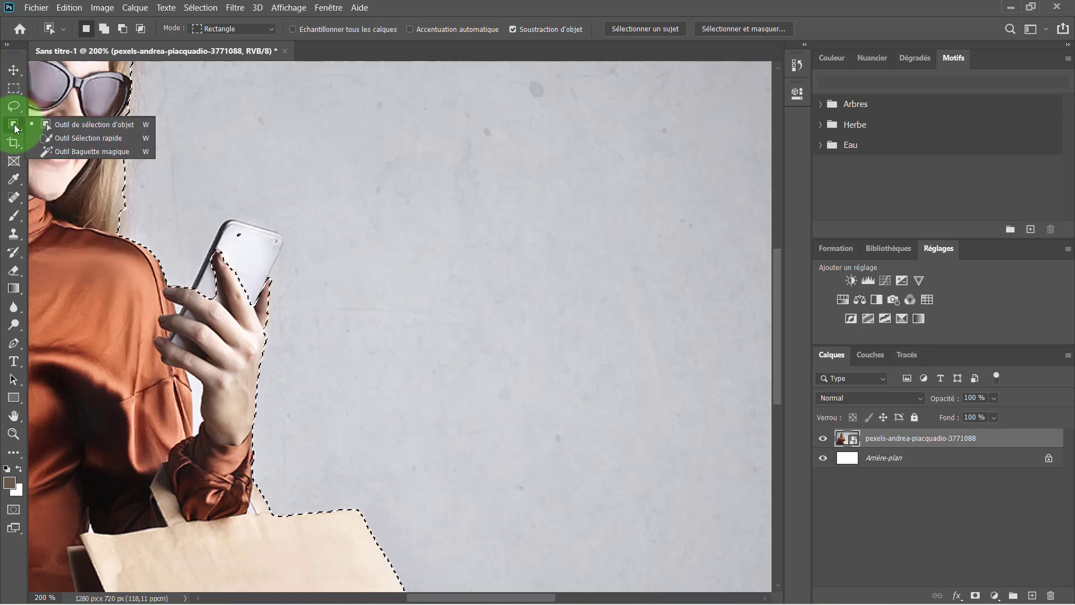
left_click(54, 138)
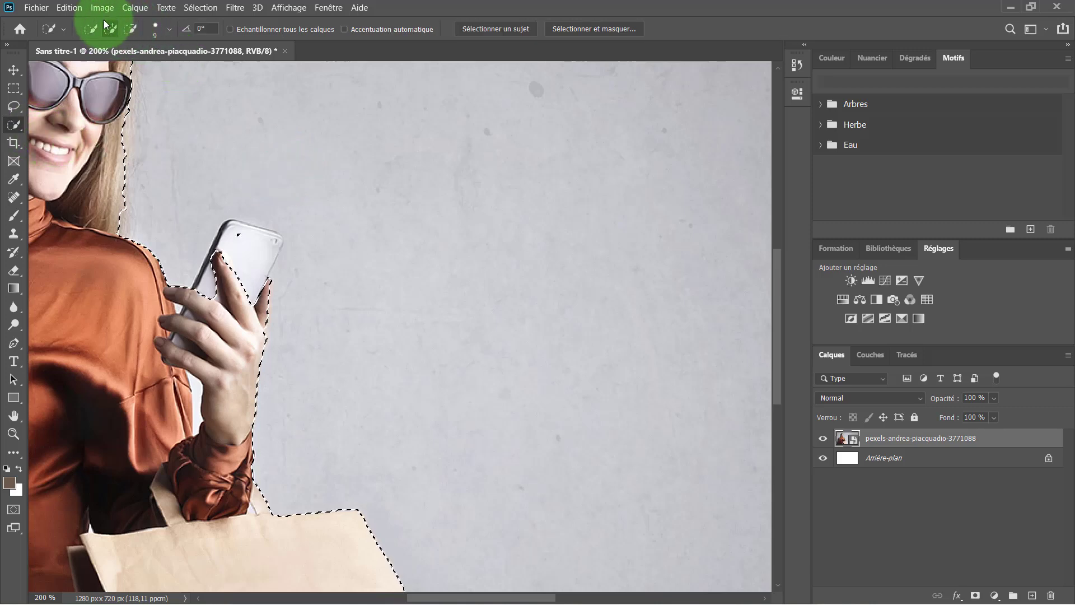
mouse_move(201, 369)
left_mouse_down()
mouse_move(233, 369)
mouse_move(216, 300)
left_mouse_up()
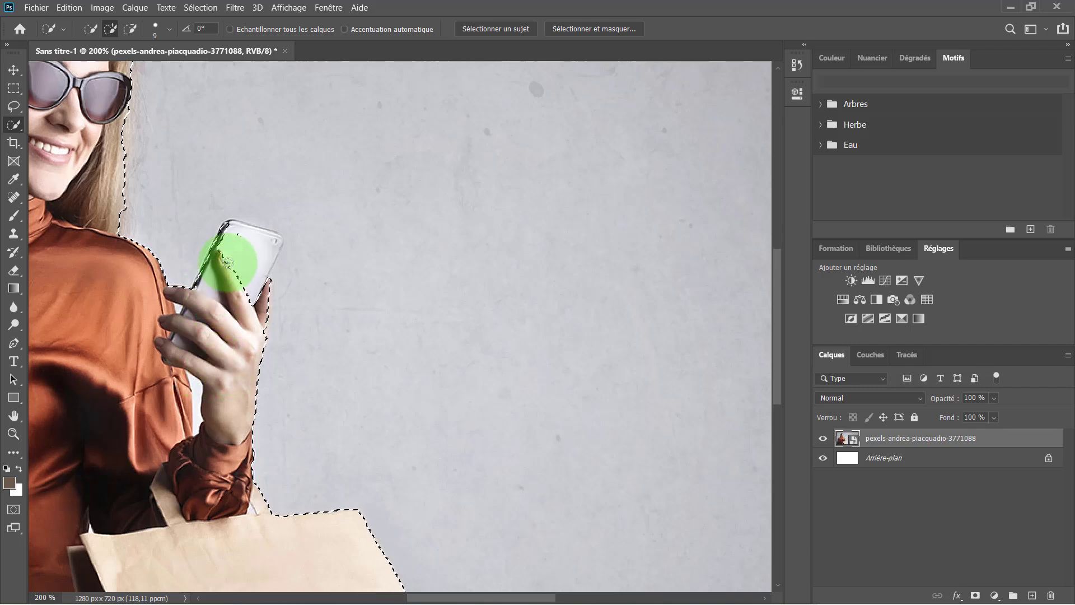
mouse_move(228, 262)
left_mouse_down()
mouse_move(222, 273)
mouse_move(260, 233)
mouse_move(255, 241)
left_mouse_up()
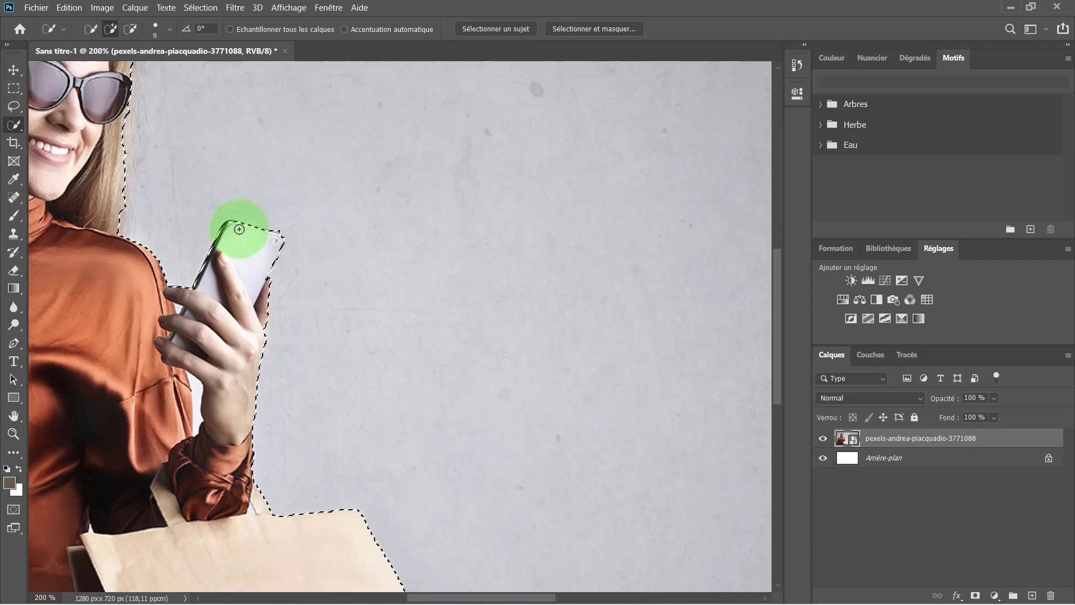
left_click_drag(239, 229, 233, 227)
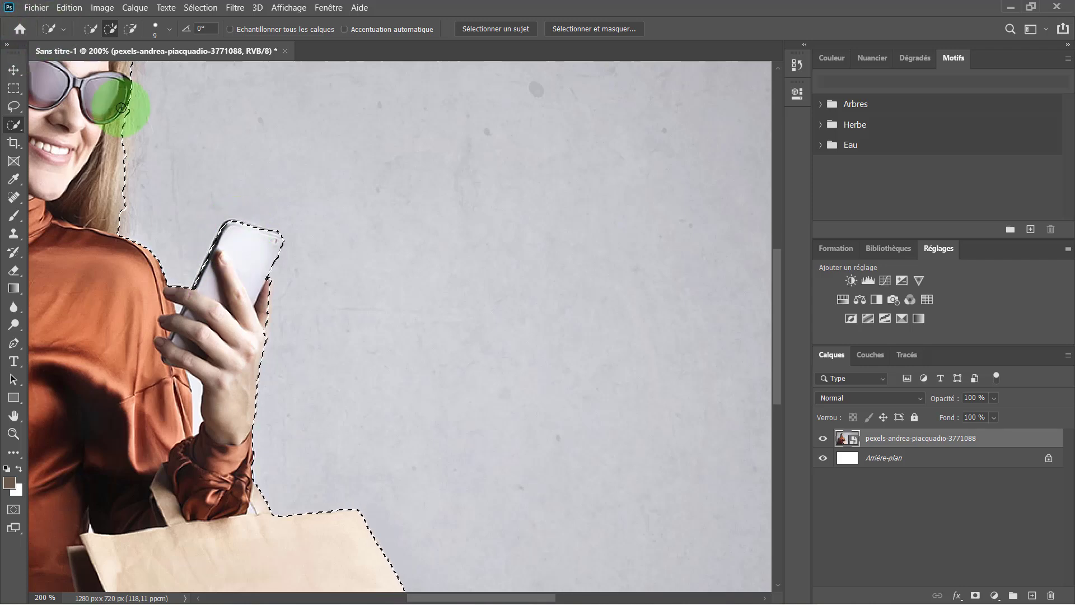
Copy the selected woman and her bags onto a new layer, and hide the original photo layer beneath it
key("c")
left_click(14, 125)
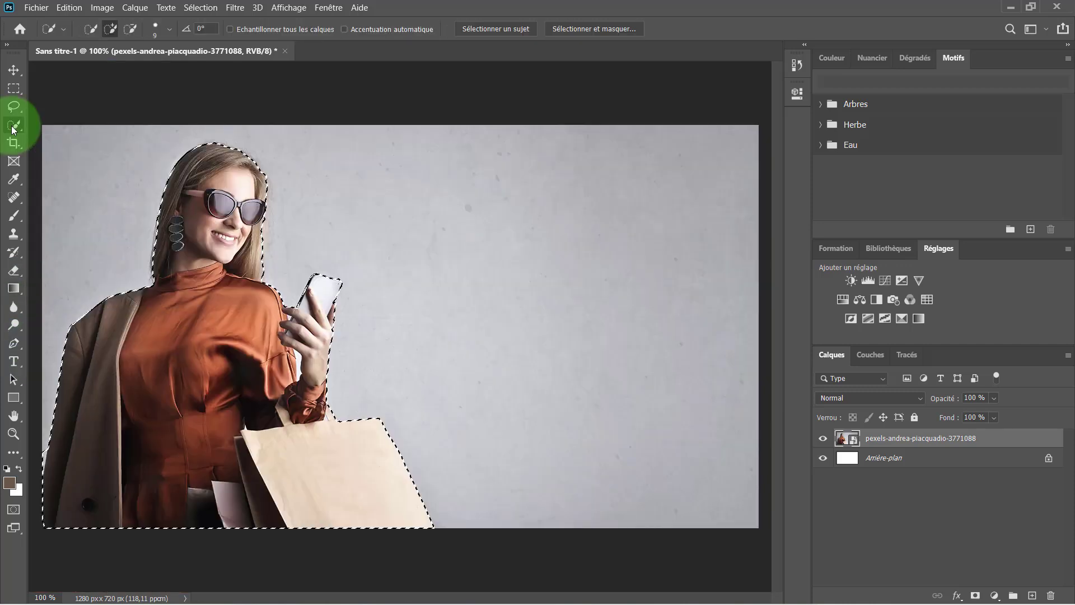
key("ctrl+minus")
key("ctrl+minus")
key("ctrl+minus")
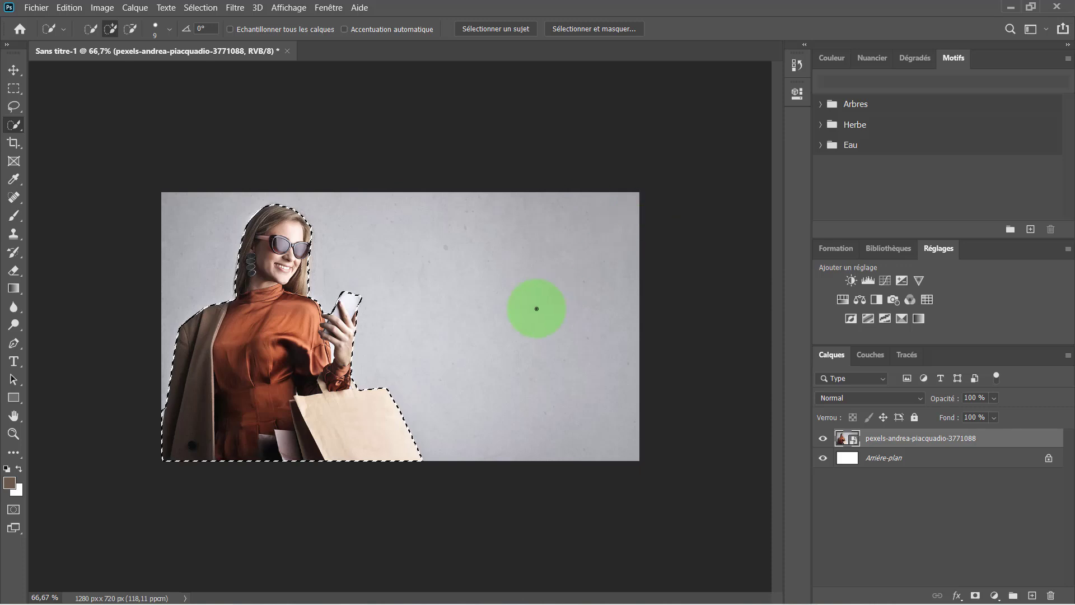
key("ctrl+j")
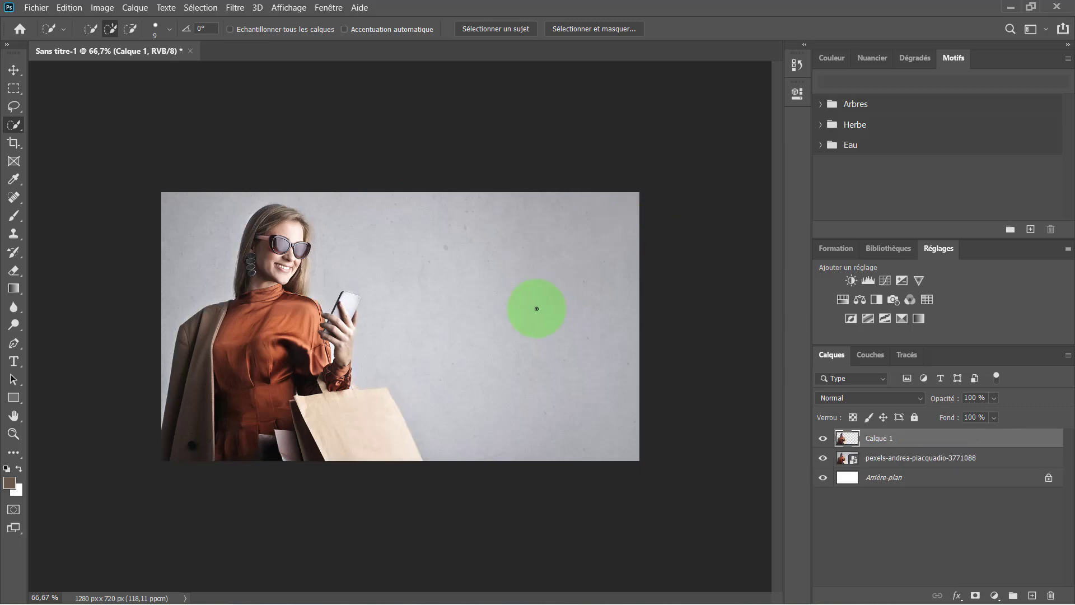
left_click(822, 463)
key("ctrl+1")
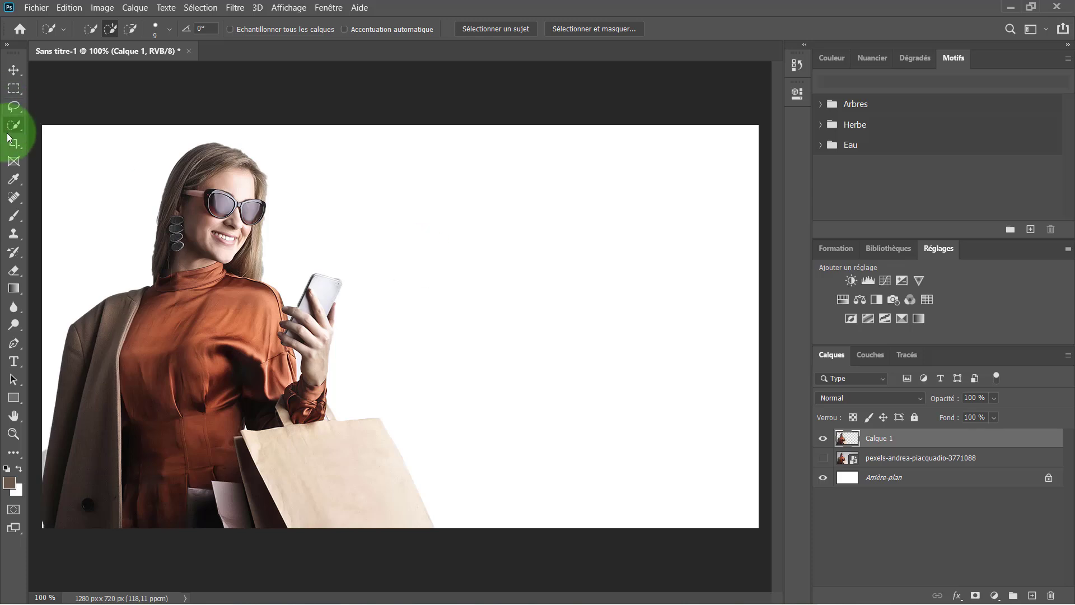
Try to crop the canvas to the woman's upper body with the Crop tool
left_click(17, 143)
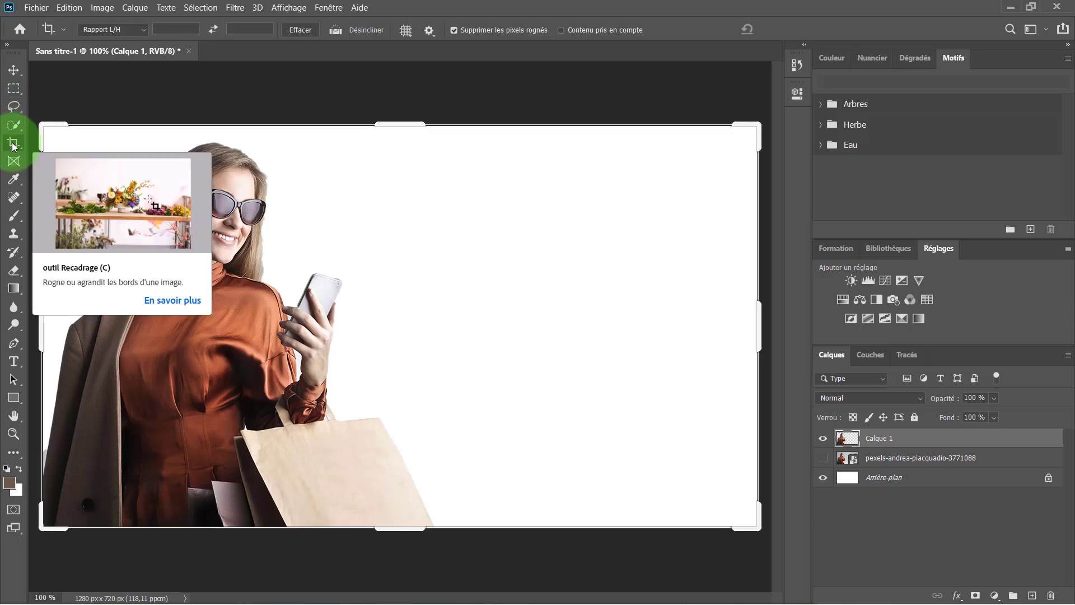
left_click_drag(758, 528, 556, 499)
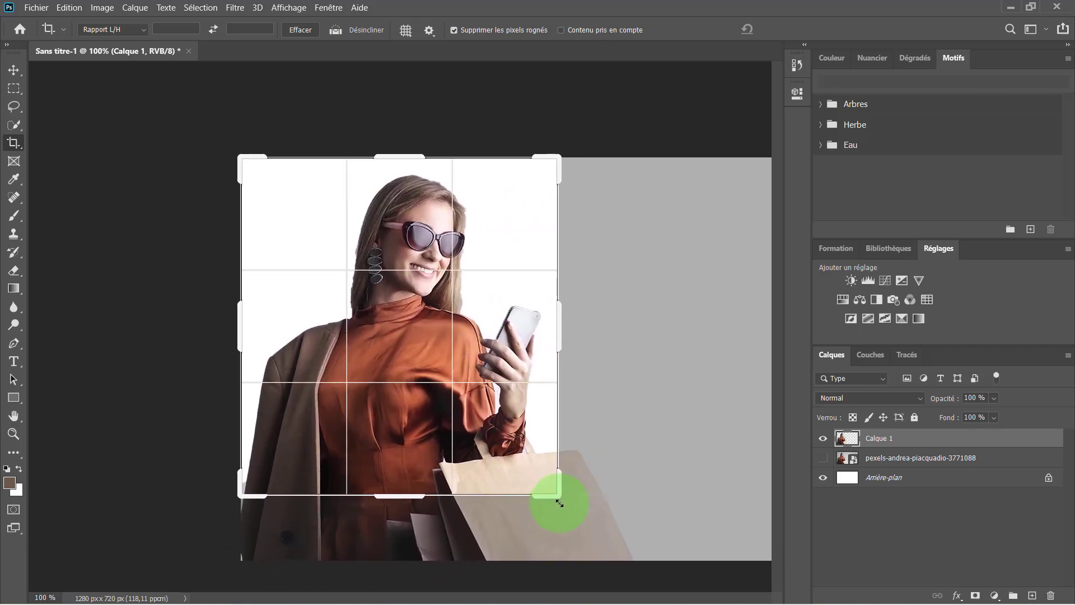
Sample the orange of the woman's blouse and the dark color of her earring with the Eyedropper tool
left_click(12, 184)
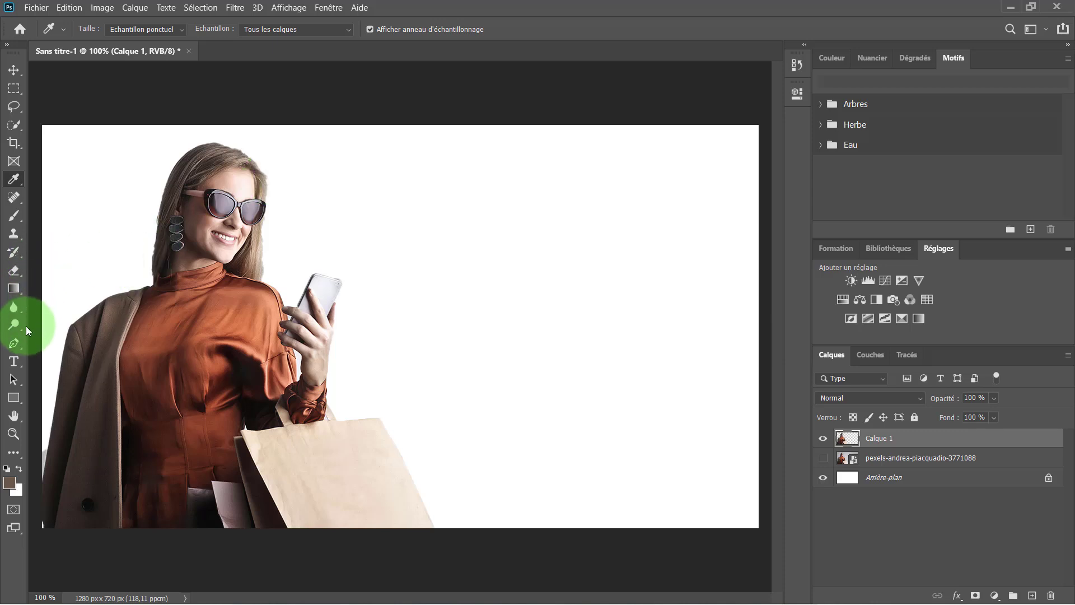
left_click(155, 323)
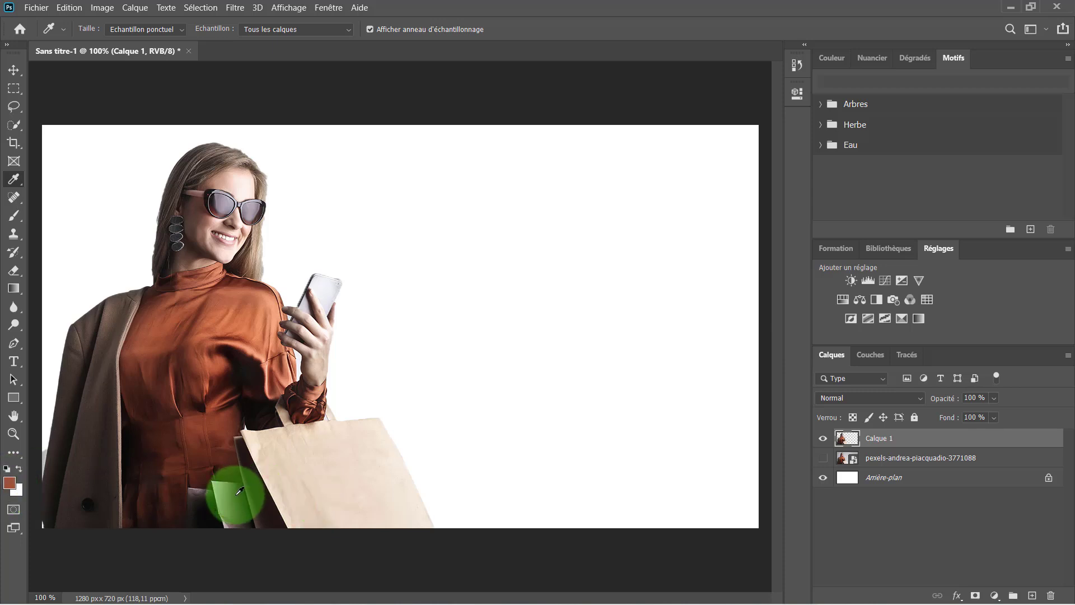
left_click(183, 234)
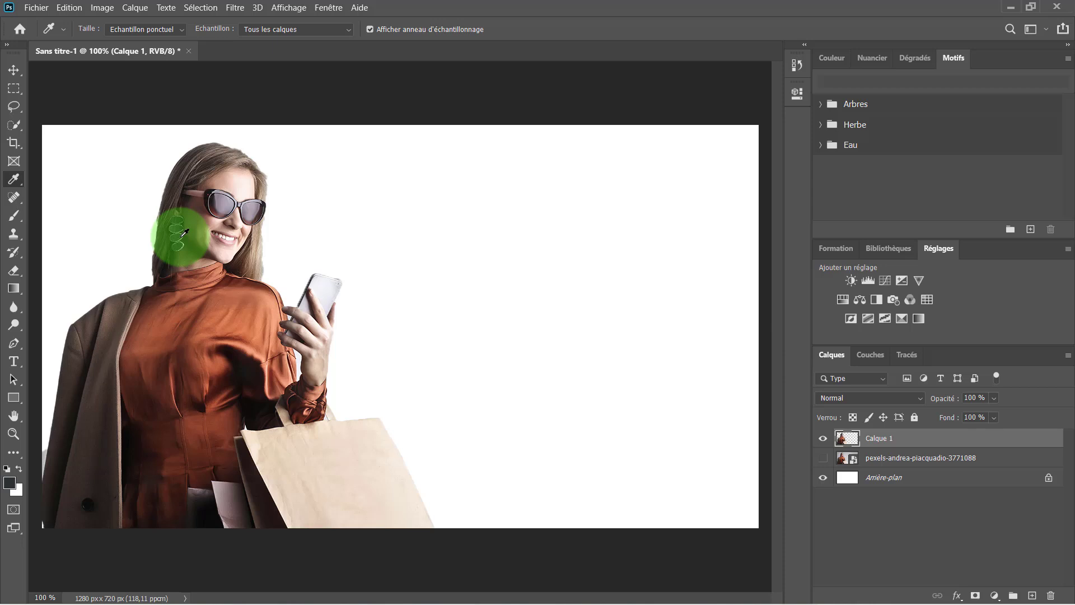
Remove the button from the lower part of the brown coat with the content-aware Spot Healing Brush at size 19
left_click(14, 200)
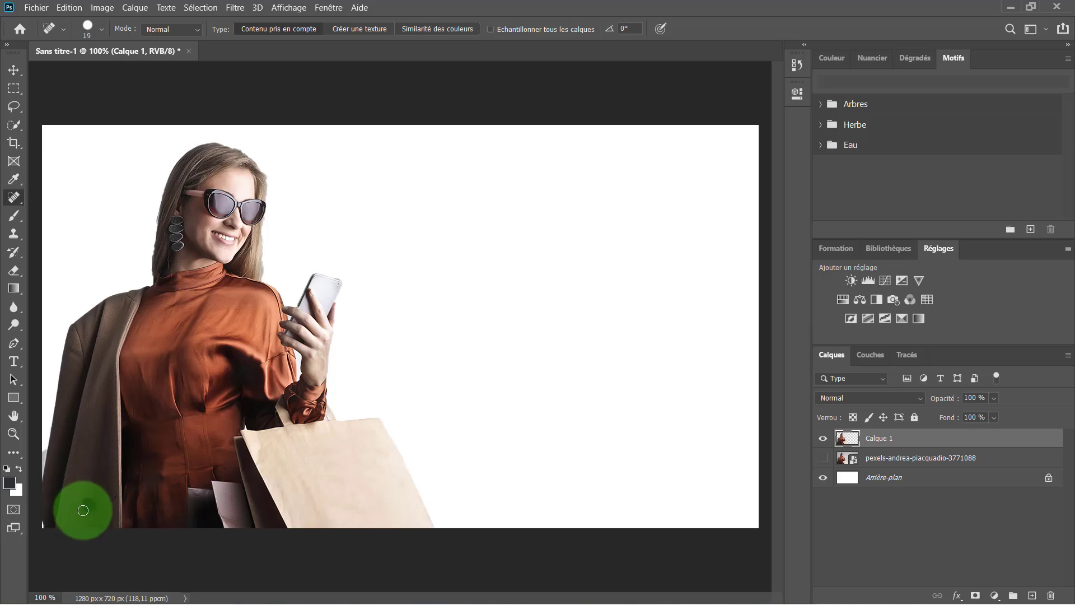
key("ctrl+plus")
key("ctrl+plus")
key("ctrl+plus")
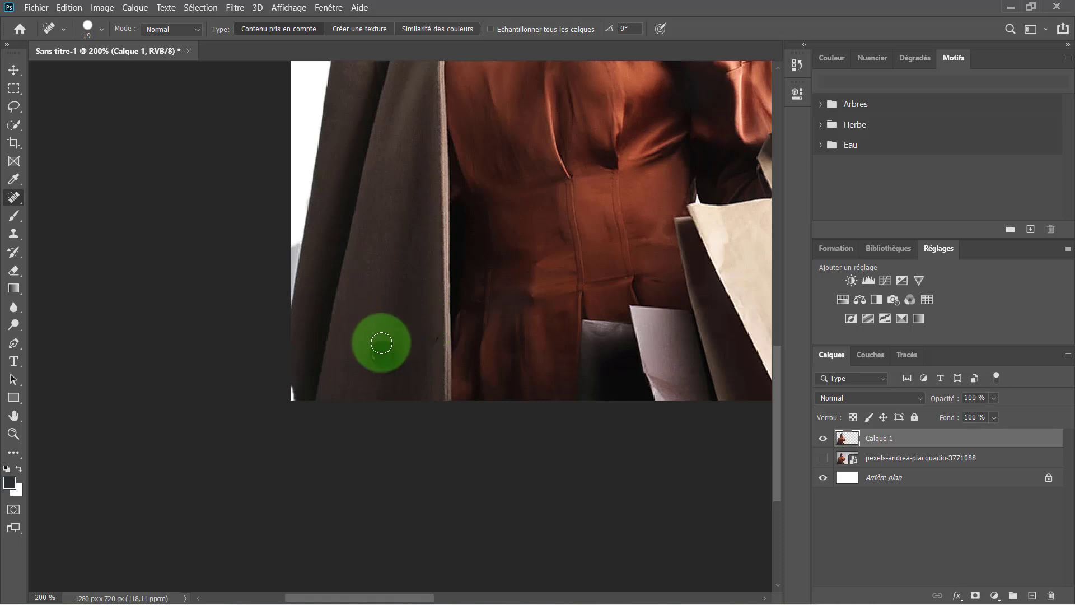
left_click(376, 356)
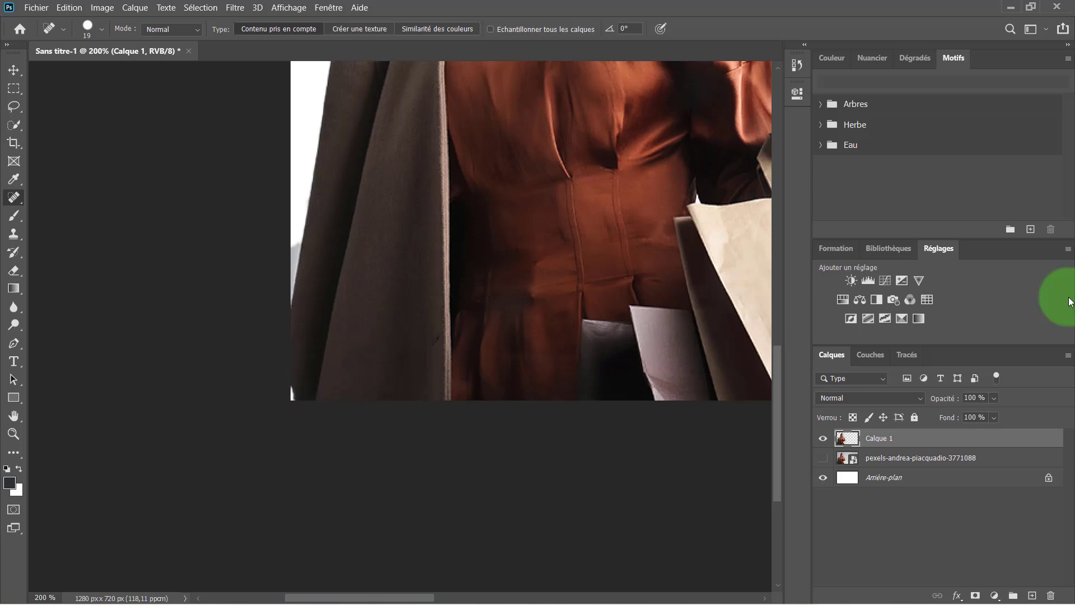
left_click_drag(775, 391, 768, 281)
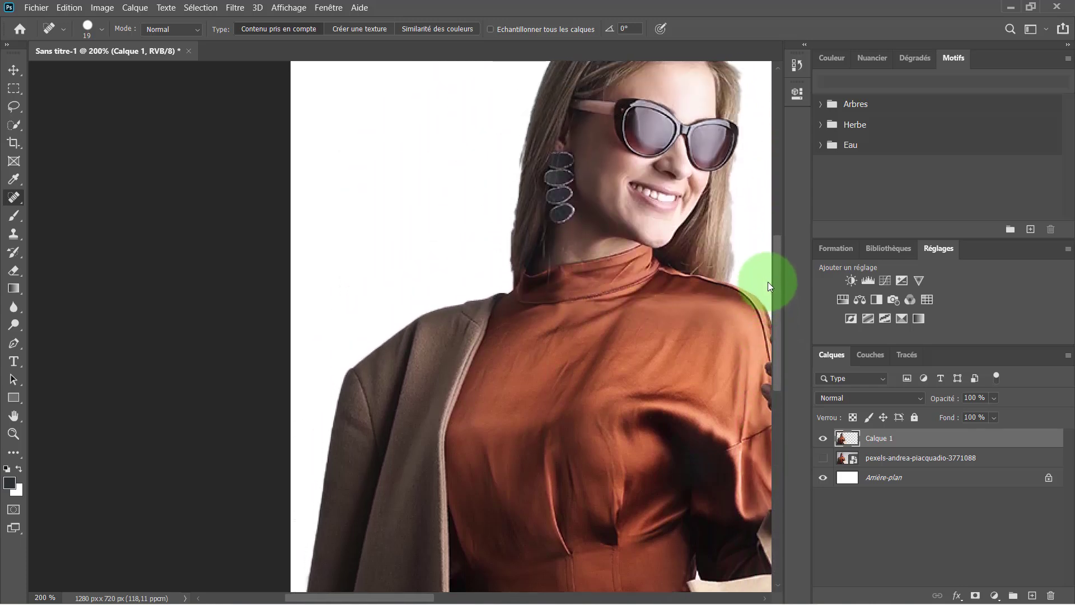
key("ctrl+1")
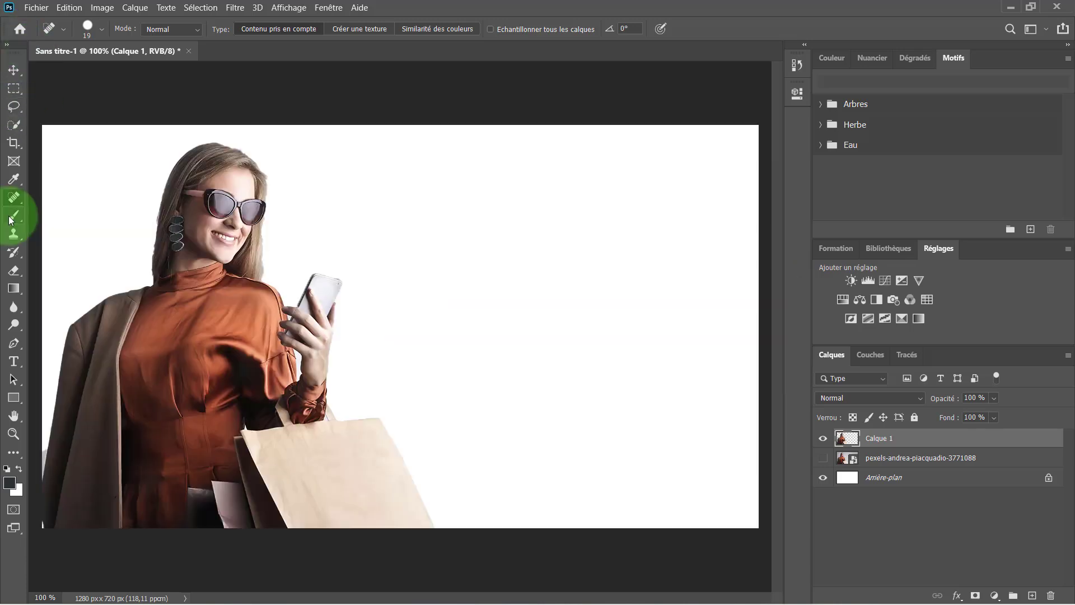
Sample the orange of the blouse and paint a looping freehand brush stroke on the empty area beside the woman
left_click(11, 220)
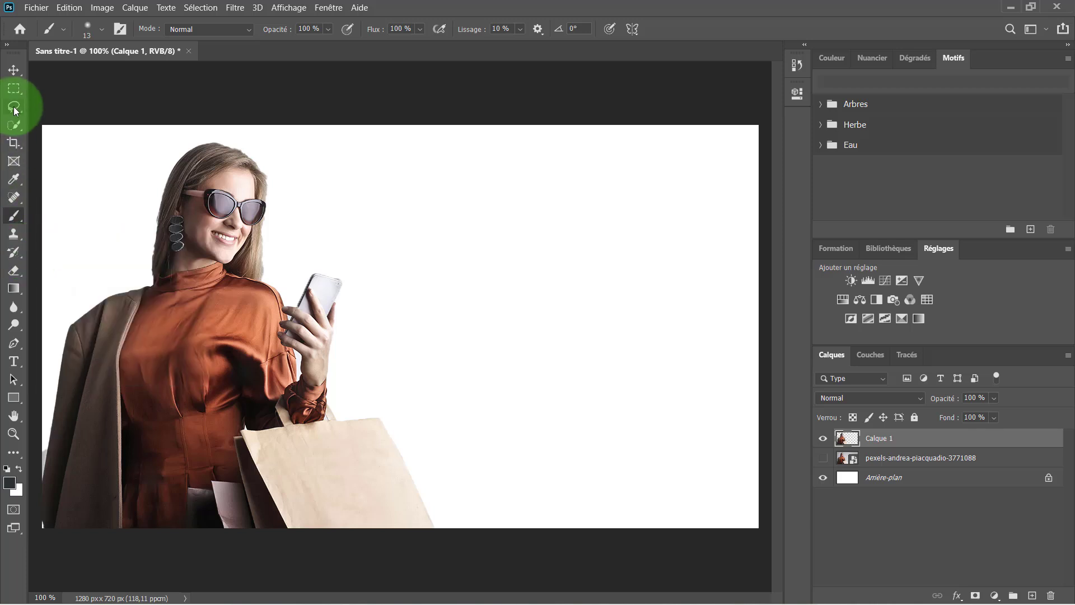
left_click(14, 179)
left_click(243, 301)
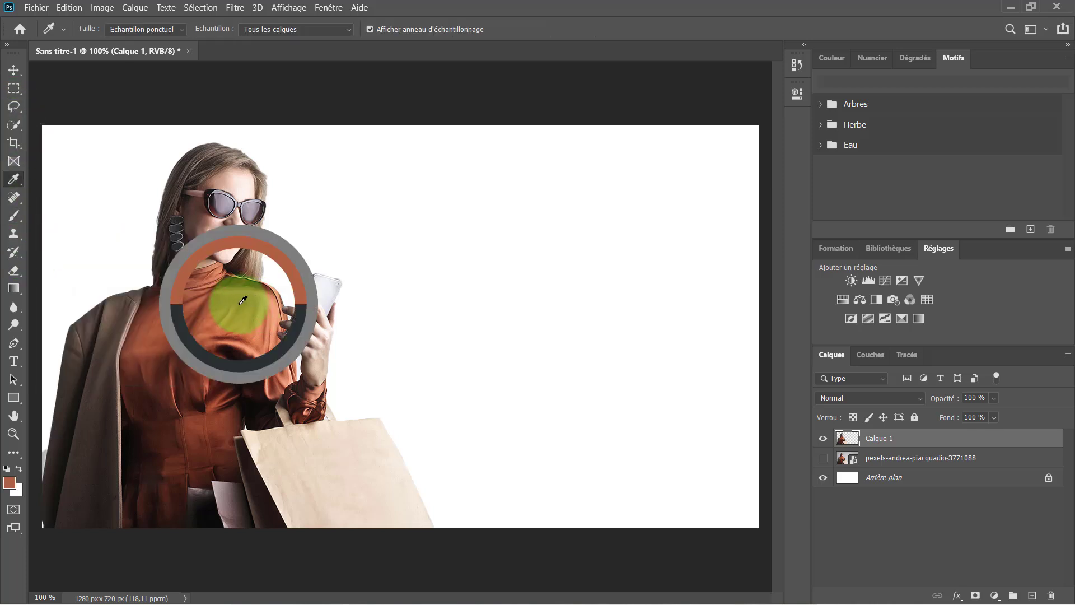
left_click(13, 218)
mouse_move(424, 229)
left_mouse_down()
mouse_move(420, 300)
mouse_move(585, 278)
mouse_move(574, 187)
mouse_move(514, 277)
mouse_move(534, 330)
mouse_move(600, 331)
left_mouse_up()
Paint freehand strokes over the orange scribble in a mauve-gray sampled from the sunglasses, and undo all the brush strokes
left_click(13, 179)
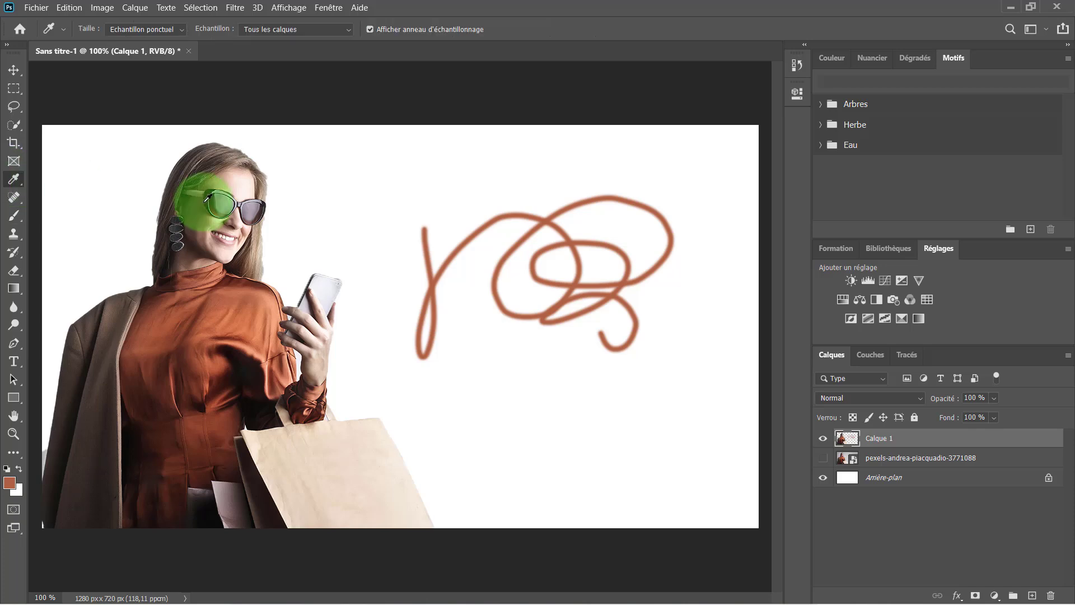
mouse_move(207, 197)
left_mouse_down()
mouse_move(209, 226)
mouse_move(269, 173)
mouse_move(222, 205)
mouse_move(214, 190)
left_mouse_up()
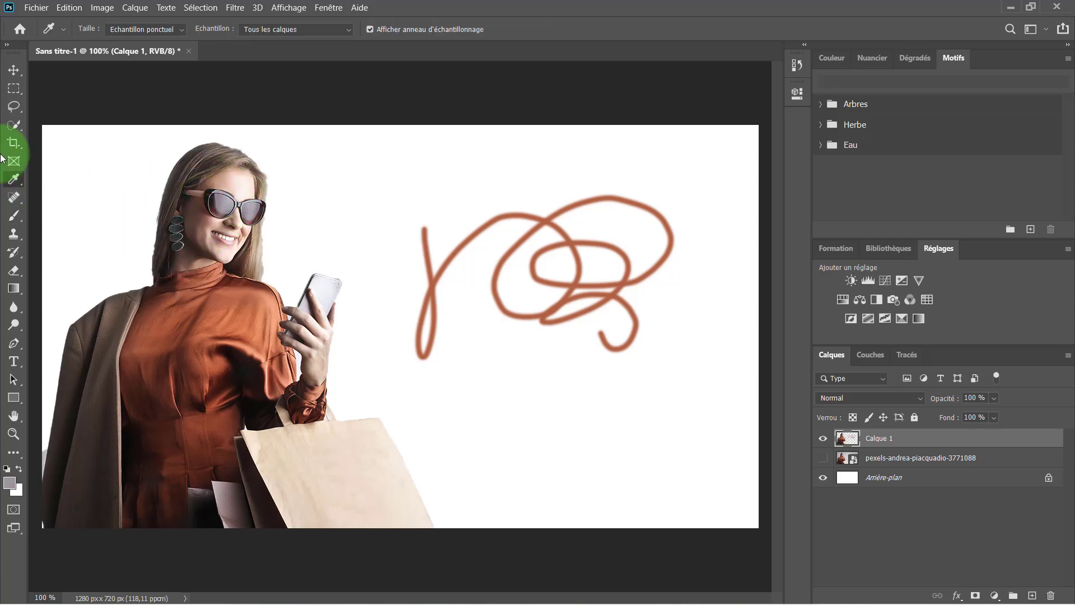
left_click(13, 215)
mouse_move(468, 185)
left_mouse_down()
mouse_move(528, 456)
mouse_move(614, 367)
left_mouse_up()
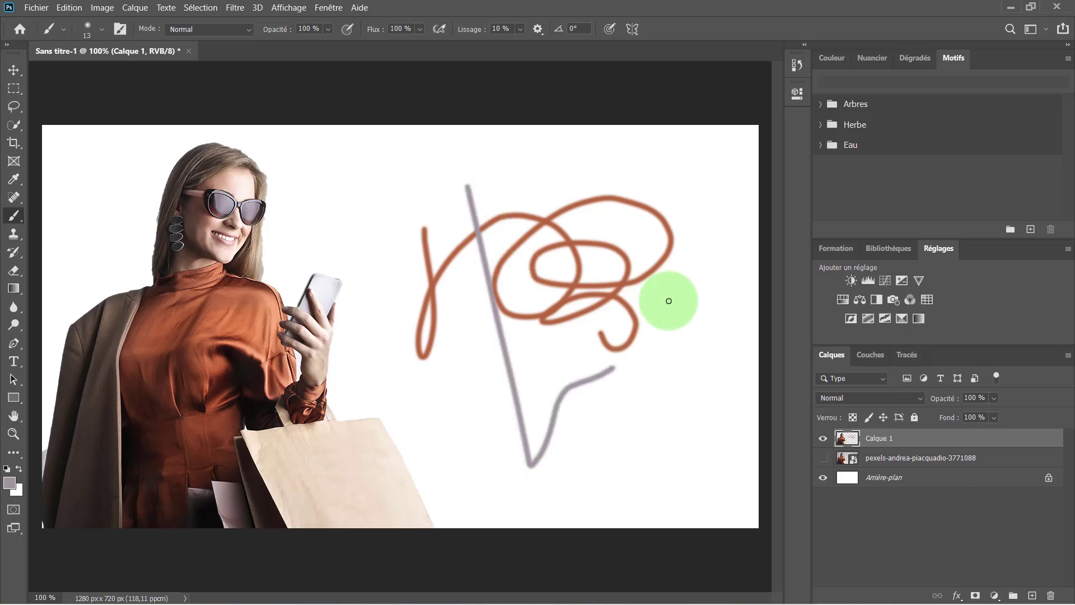
mouse_move(669, 301)
left_mouse_down()
mouse_move(684, 243)
mouse_move(448, 209)
left_mouse_up()
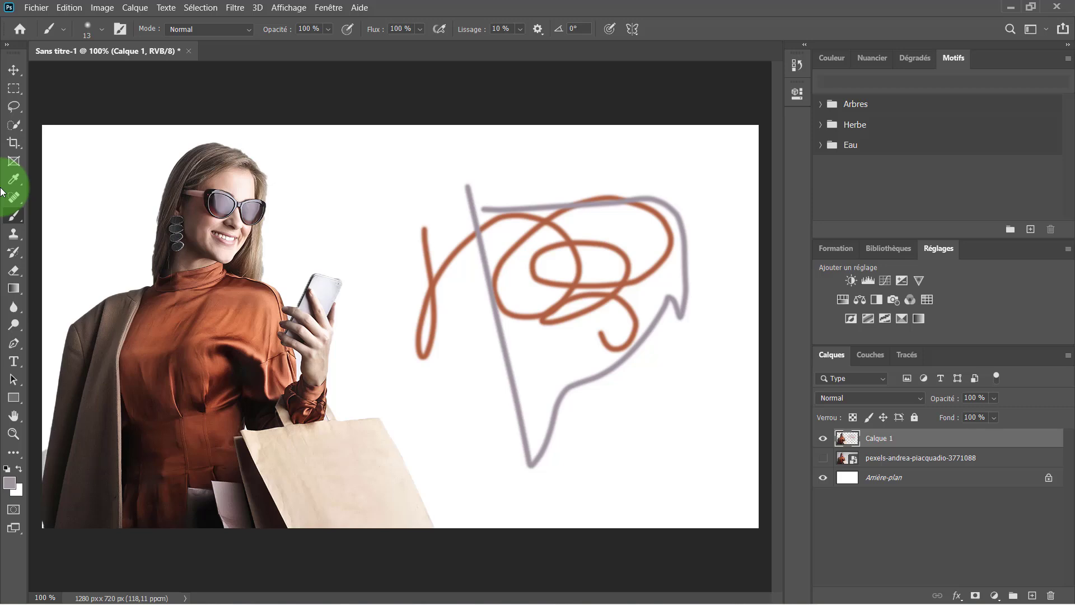
key("ctrl+z")
key("ctrl+z")
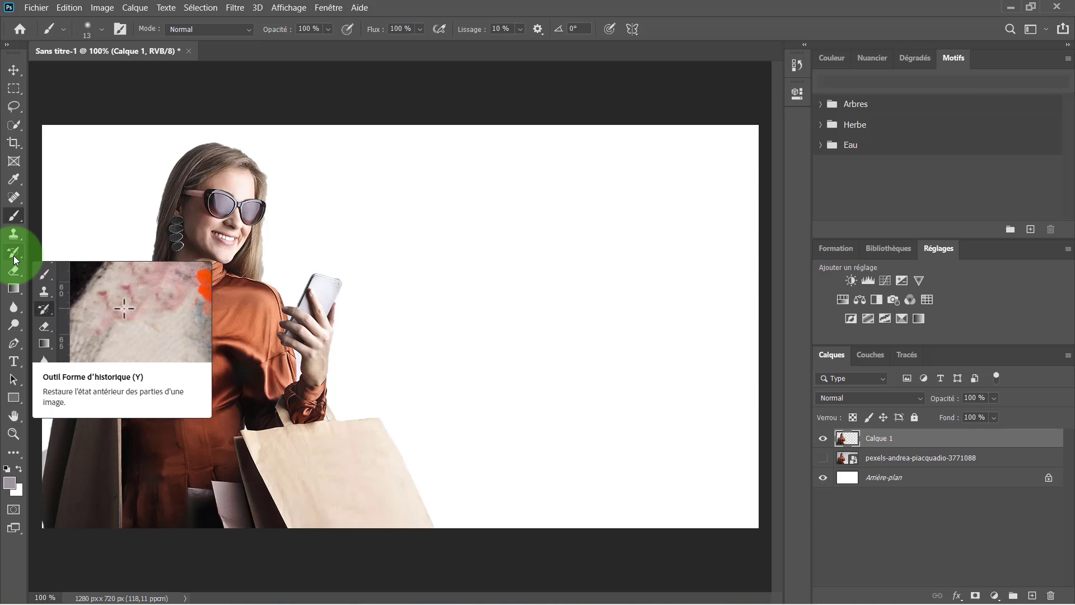
Lighten the woman's blouse and hair with the Dodge tool, set to midtones and 50% exposure
left_click(14, 325)
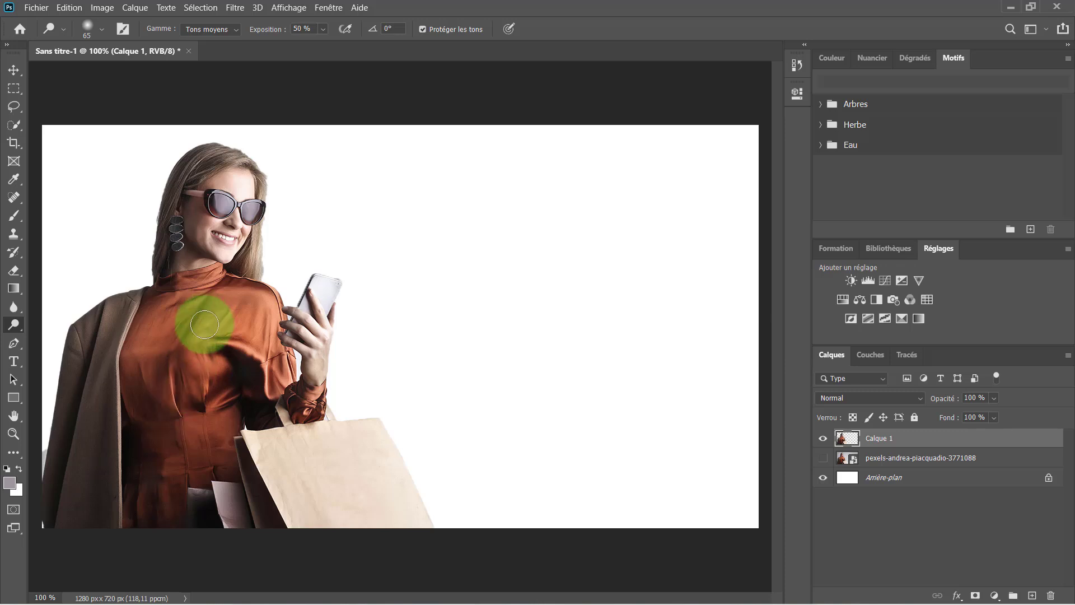
mouse_move(205, 325)
left_mouse_down()
mouse_move(194, 412)
mouse_move(198, 364)
mouse_move(172, 440)
mouse_move(159, 382)
mouse_move(142, 397)
mouse_move(100, 401)
mouse_move(115, 316)
mouse_move(75, 450)
mouse_move(92, 382)
mouse_move(86, 463)
mouse_move(107, 433)
mouse_move(115, 283)
mouse_move(78, 365)
mouse_move(207, 244)
mouse_move(209, 211)
mouse_move(196, 224)
mouse_move(202, 243)
mouse_move(213, 221)
mouse_move(226, 243)
mouse_move(236, 227)
mouse_move(218, 243)
mouse_move(229, 183)
mouse_move(211, 193)
mouse_move(213, 181)
mouse_move(227, 165)
mouse_move(246, 188)
mouse_move(236, 201)
mouse_move(192, 177)
mouse_move(206, 151)
mouse_move(155, 262)
left_mouse_up()
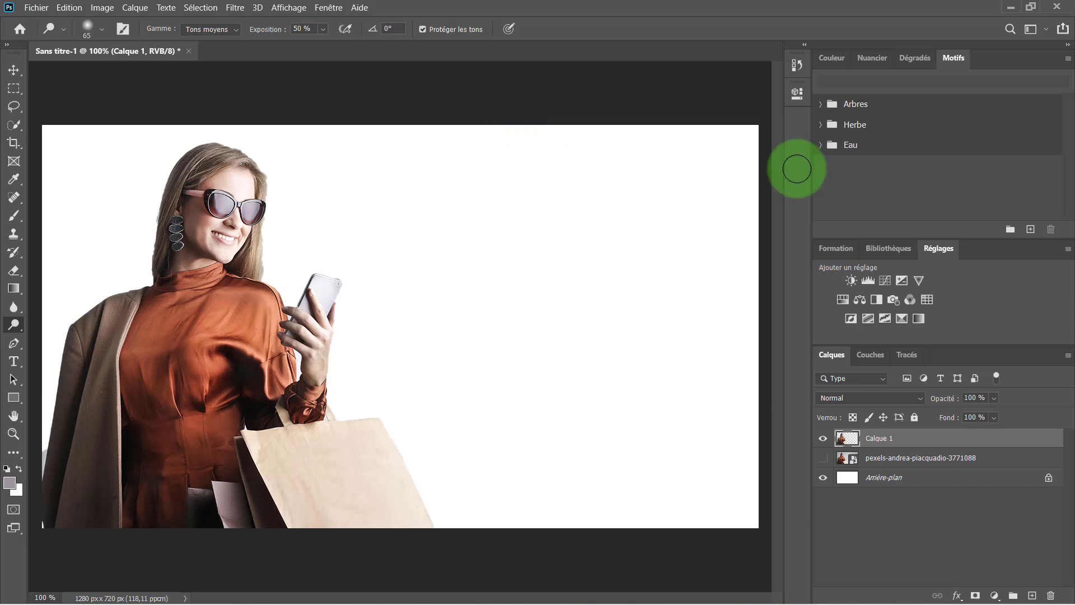
Add a Brightness/Contrast adjustment layer that lowers the brightness and raises the contrast
left_click(850, 281)
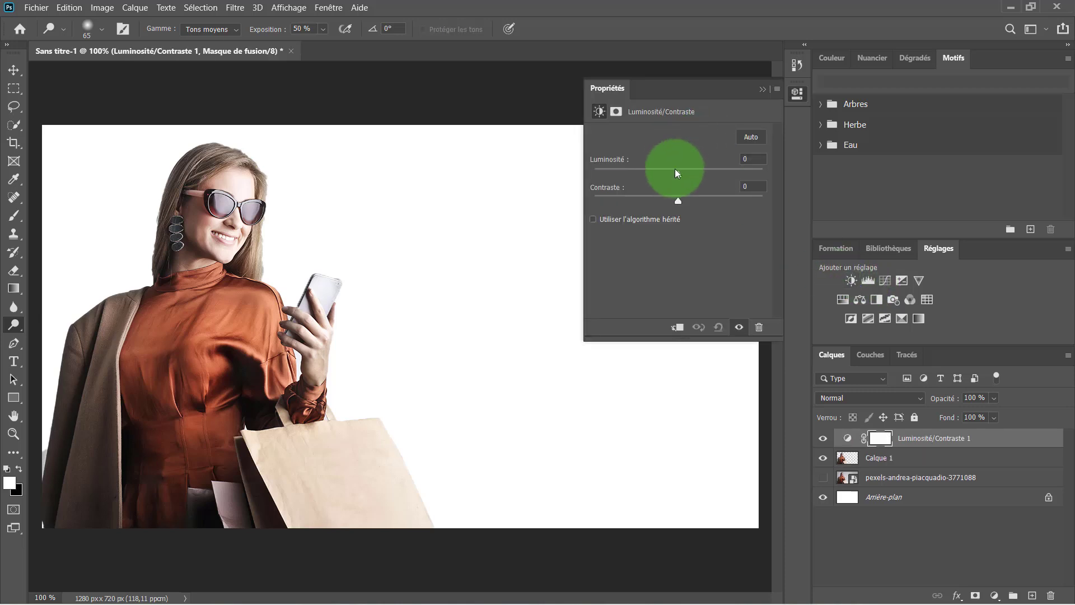
left_click_drag(677, 172, 632, 169)
left_click_drag(618, 172, 727, 207)
Add a Levels adjustment layer, try a midtone value of 0,87, and undo the midtone change
left_click(865, 278)
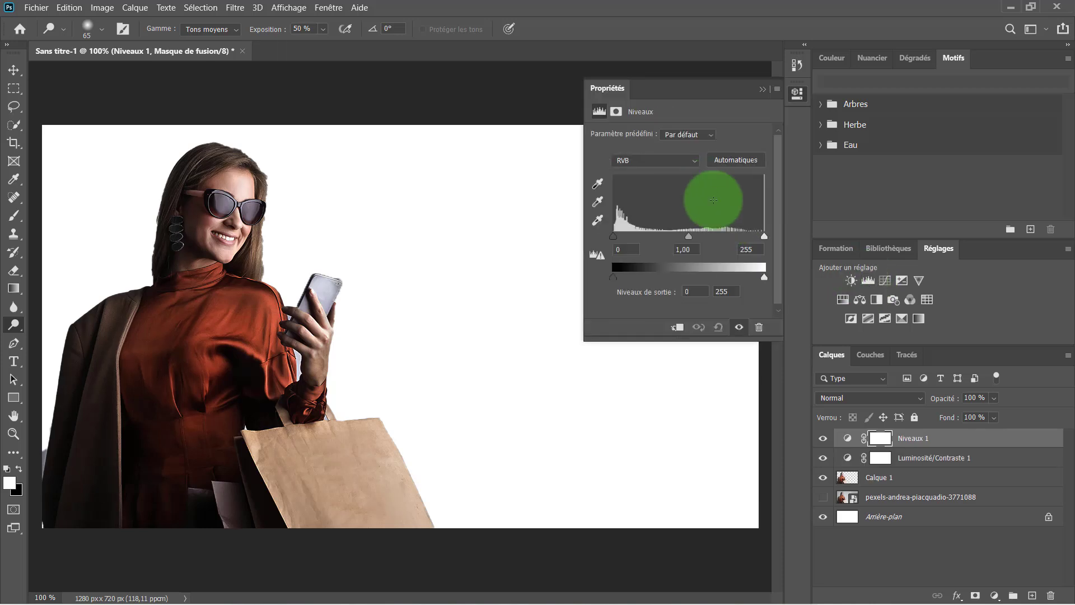
mouse_move(690, 236)
left_mouse_down()
mouse_move(650, 235)
mouse_move(733, 236)
mouse_move(682, 242)
mouse_move(696, 241)
left_mouse_up()
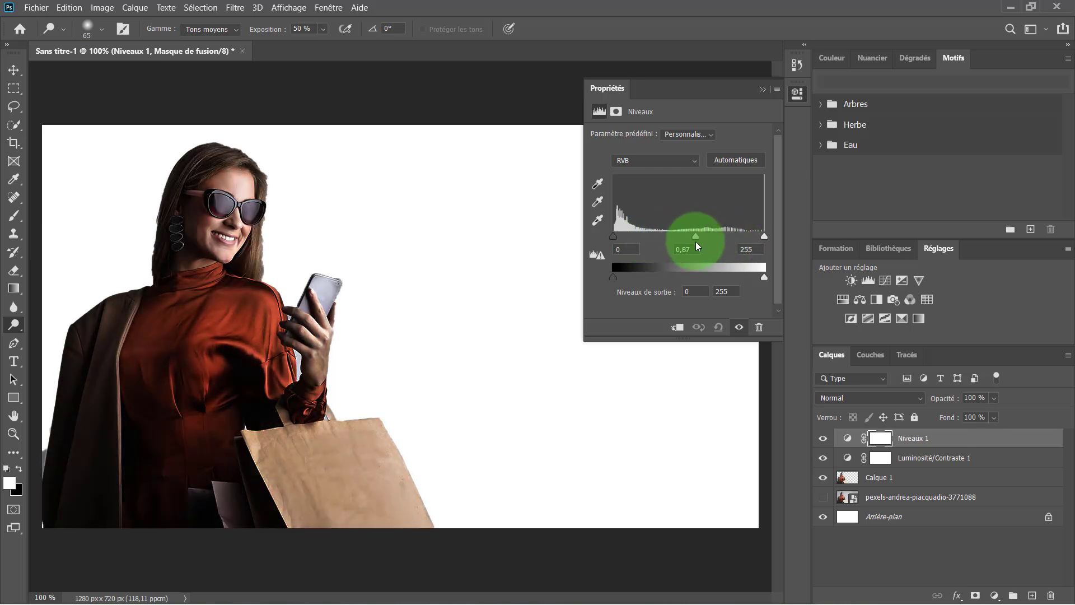
key("ctrl+z")
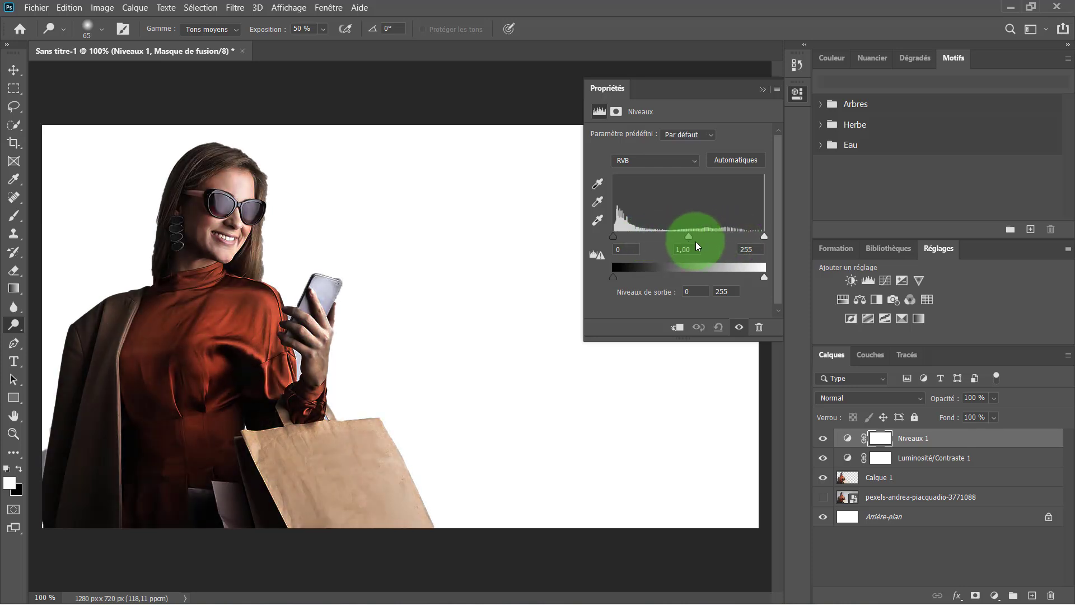
left_click(763, 90)
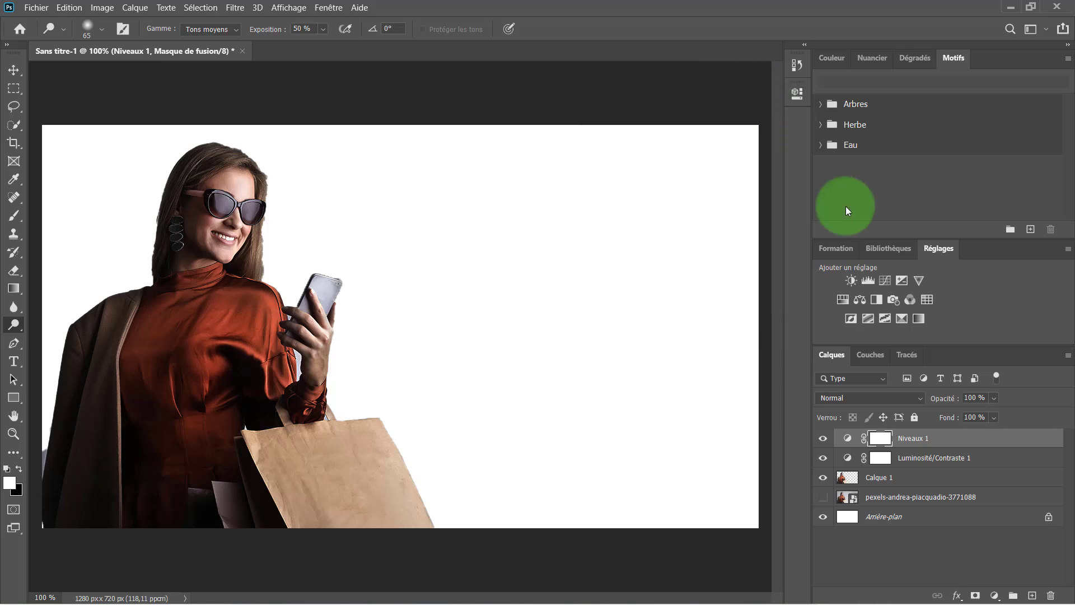
Add a Curves adjustment layer with shadow and highlight points pulled below the diagonal, and hide the Brightness/Contrast layer
left_click(884, 281)
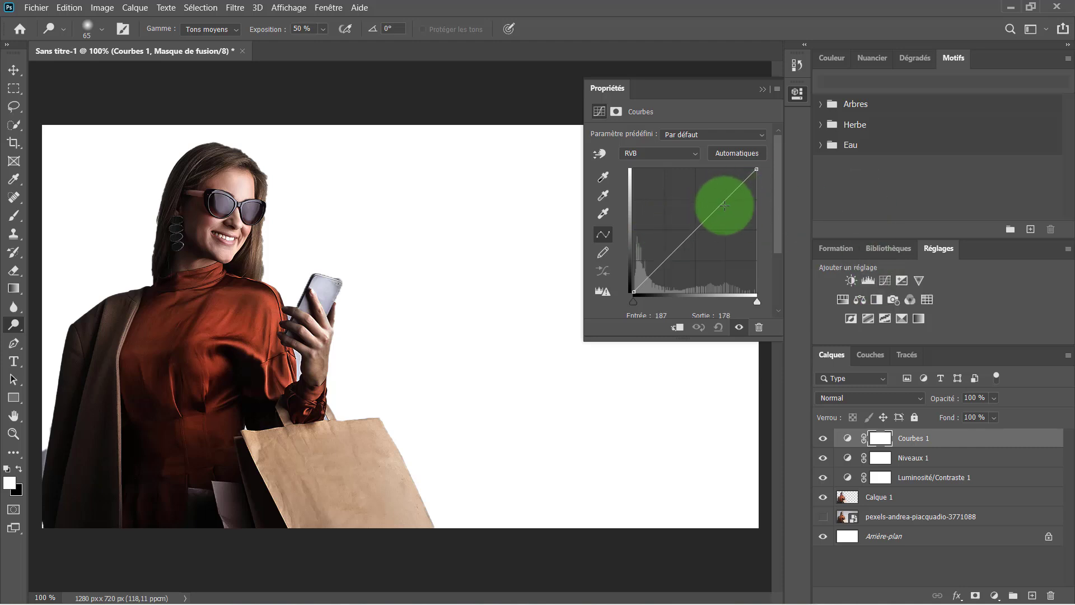
left_click_drag(720, 202, 733, 211)
mouse_move(673, 276)
left_mouse_down()
mouse_move(654, 255)
mouse_move(669, 280)
mouse_move(667, 271)
mouse_move(656, 277)
left_mouse_up()
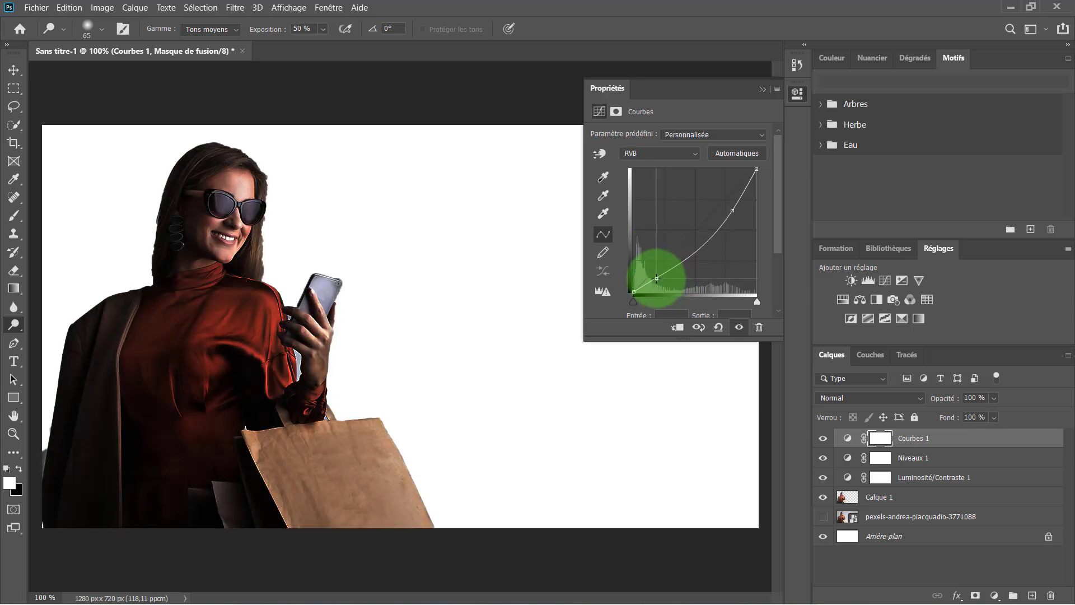
left_click_drag(731, 210, 706, 199)
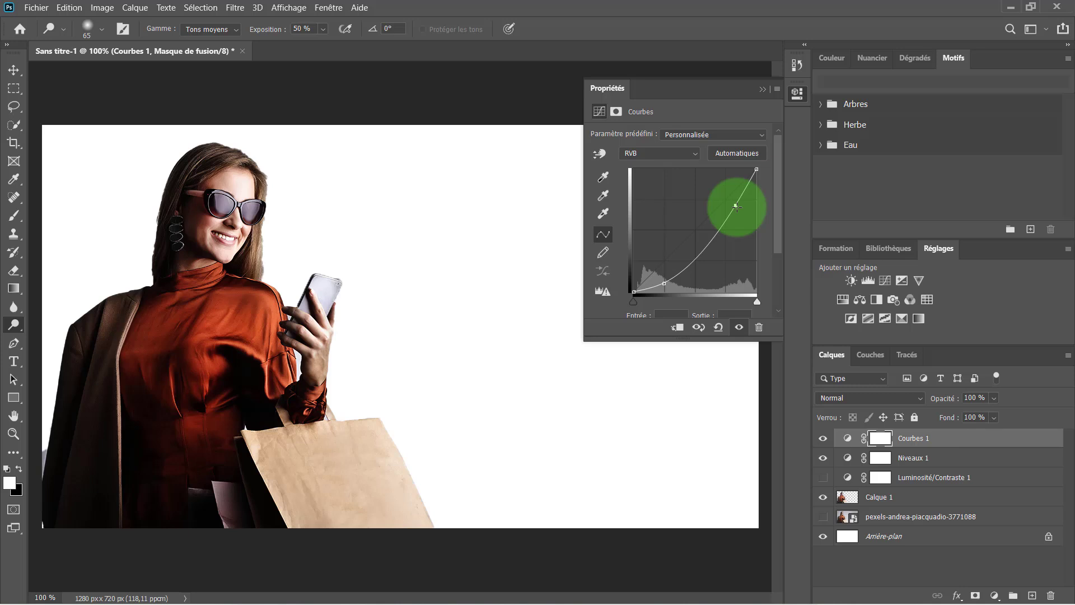
left_click(762, 90)
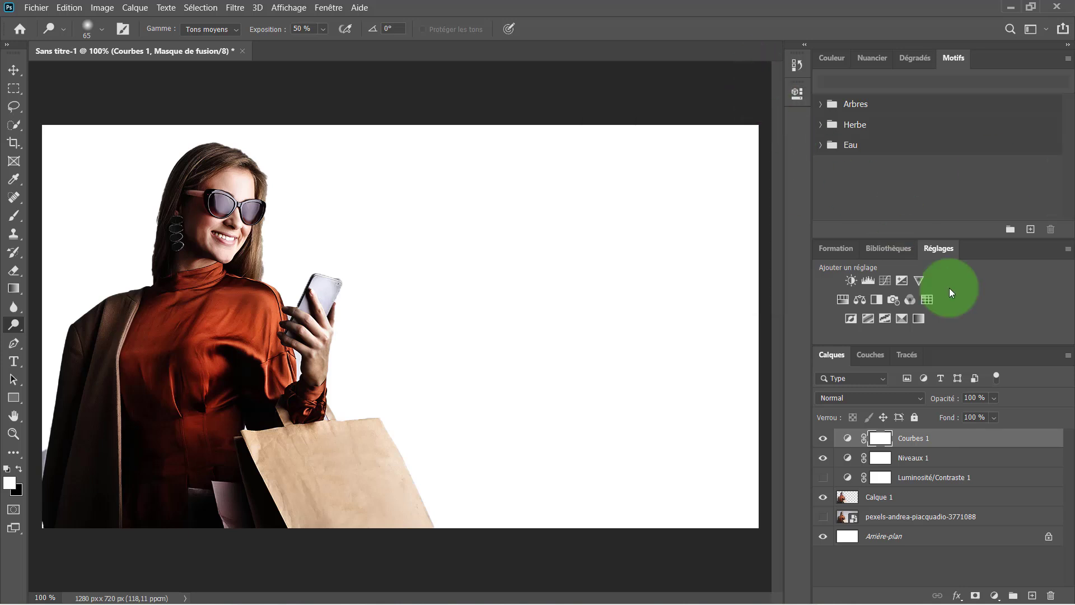
Add an Exposure adjustment layer with the exposure set to +0,17
left_click(900, 281)
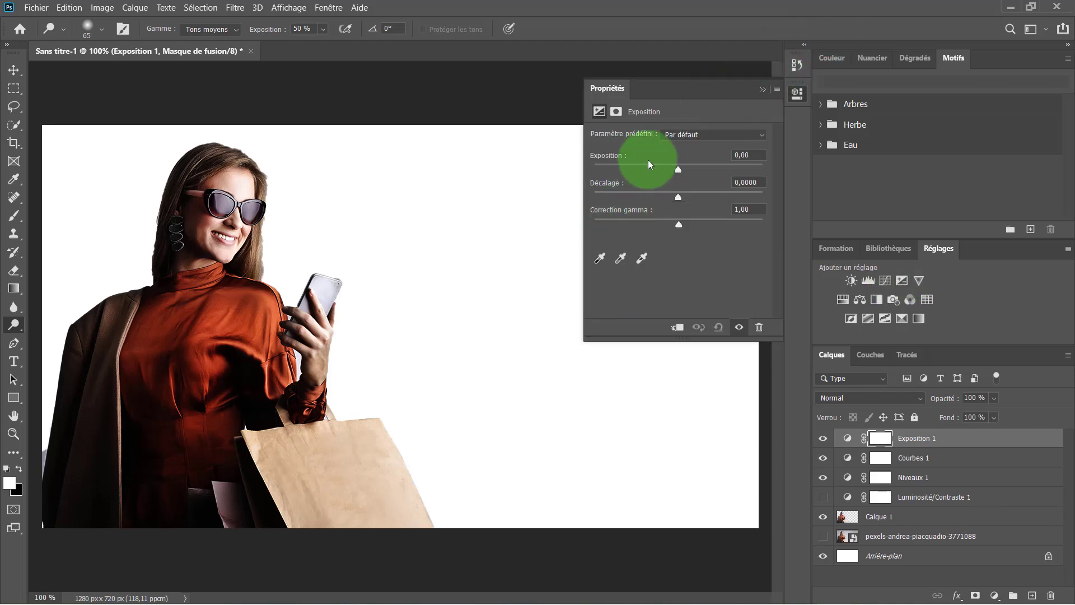
mouse_move(678, 169)
left_mouse_down()
mouse_move(707, 173)
mouse_move(682, 169)
left_mouse_up()
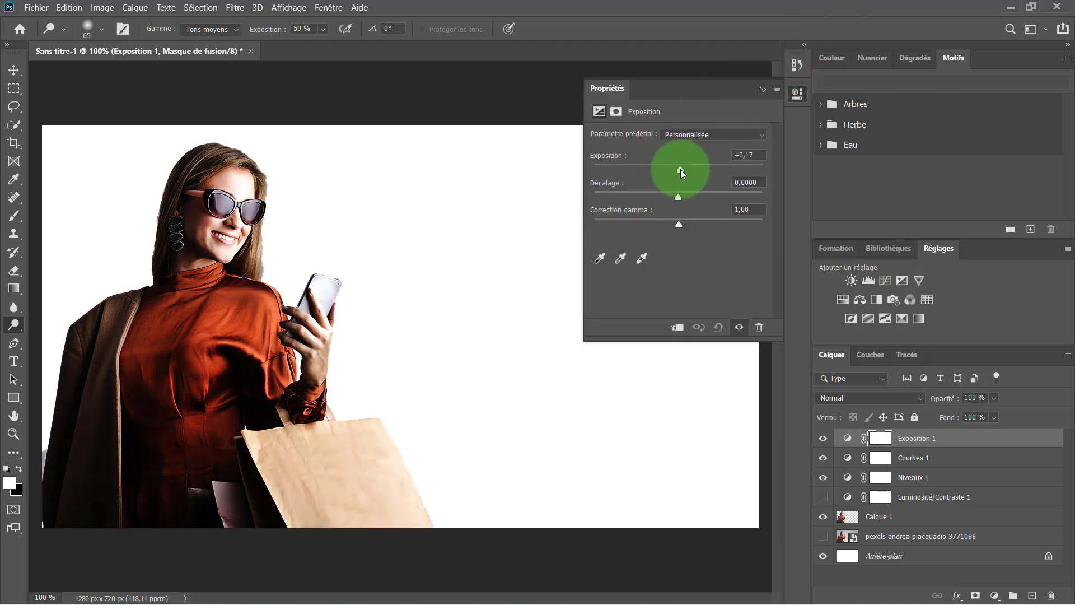
left_click(762, 89)
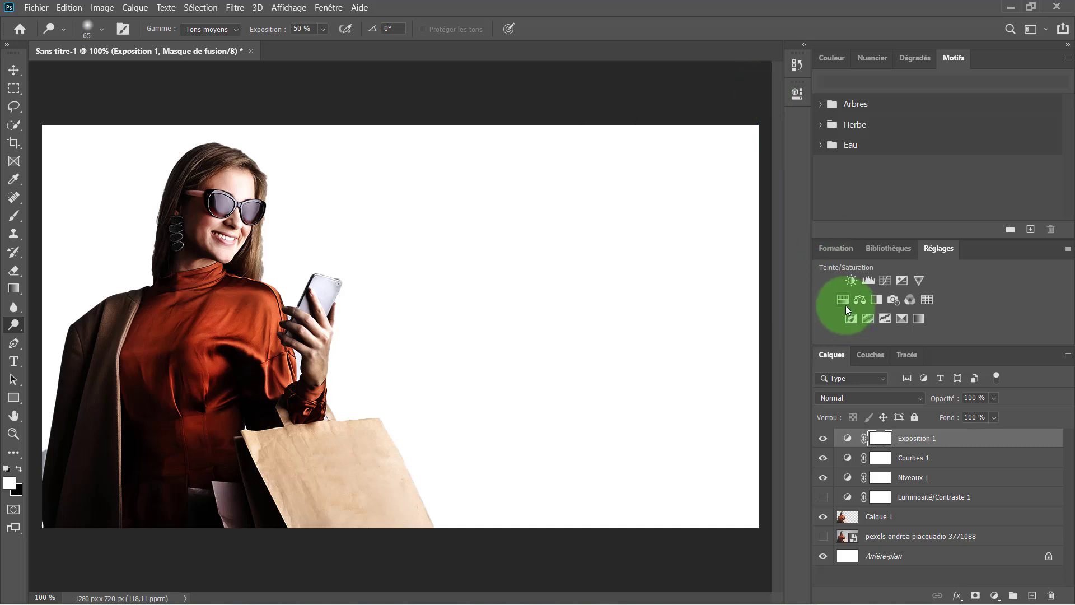
Try a Black & White adjustment layer above the Exposure layer
left_click(876, 301)
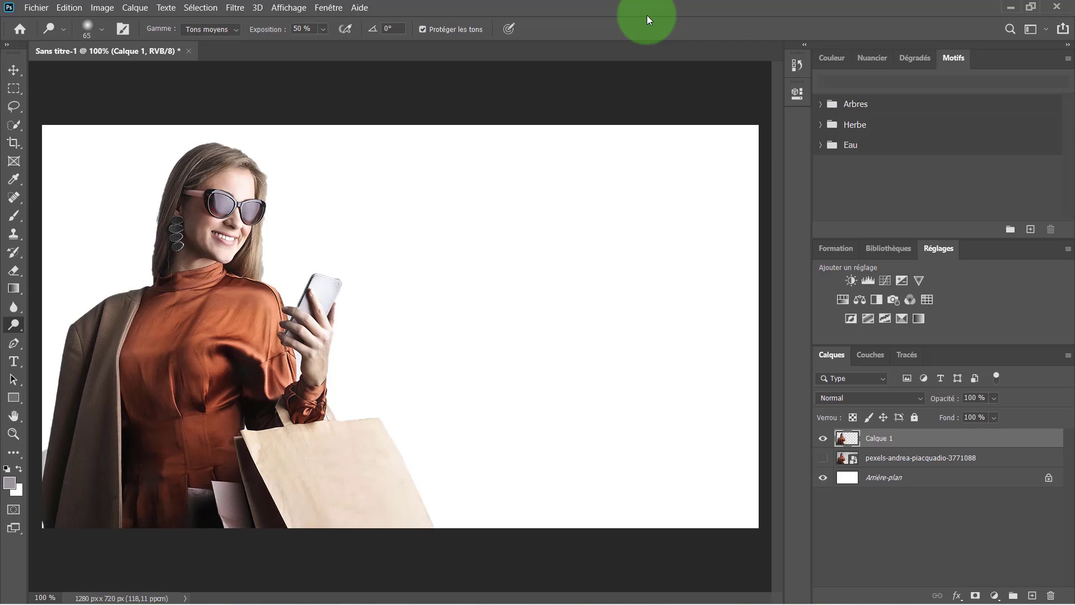
Fill the new layer Calque 2 with a dark brown sampled from the photo, using the Paint Bucket tool
right_click(13, 288)
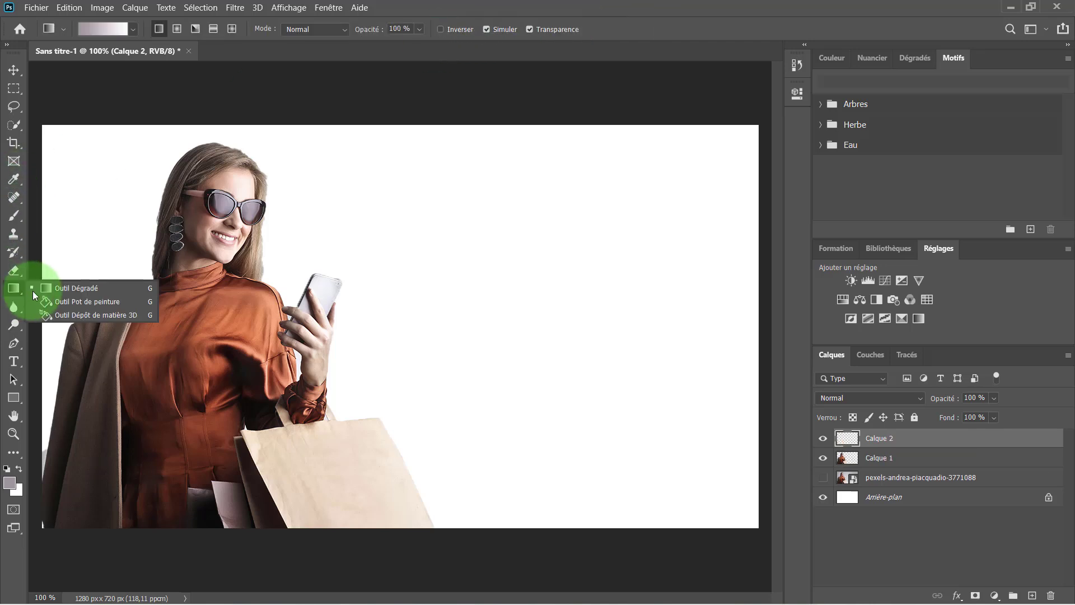
left_click(63, 302)
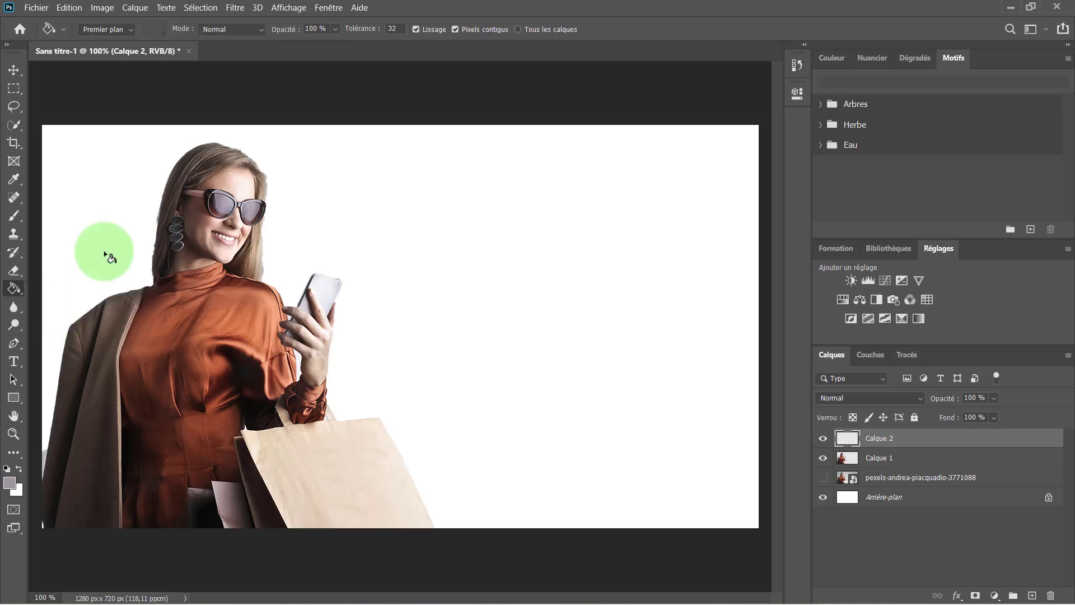
left_click(10, 181)
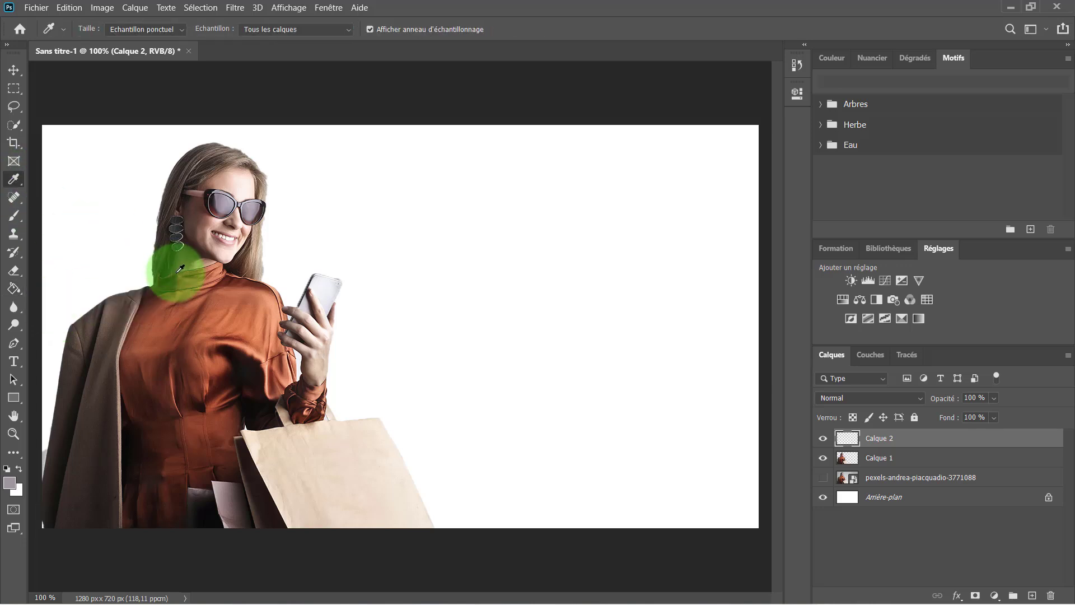
left_click_drag(181, 268, 237, 494)
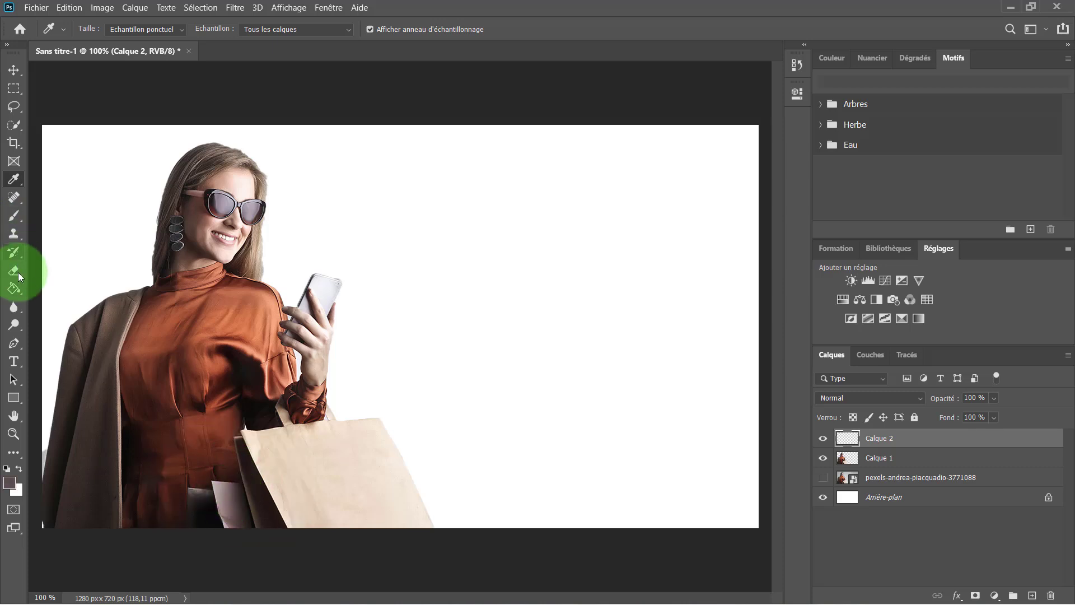
left_click(14, 289)
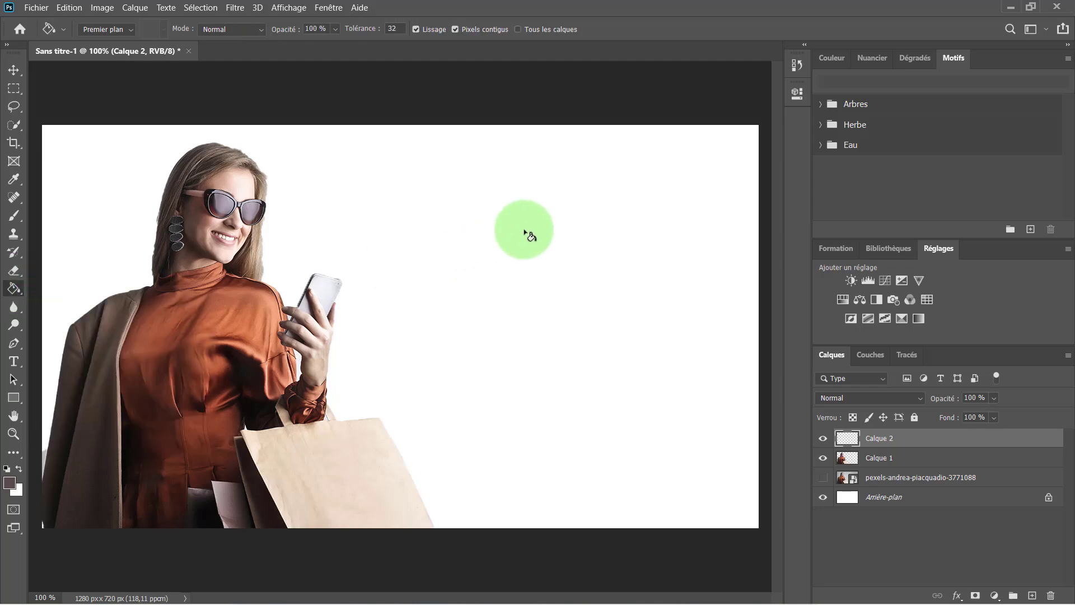
left_click(526, 231)
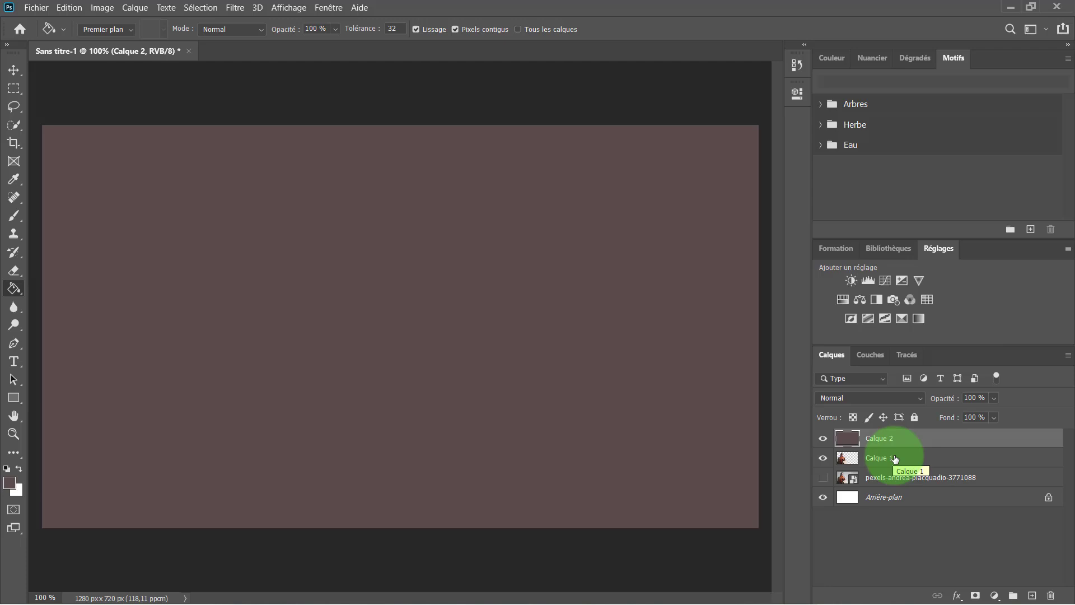
Rename the cut-out layer Calque 1 as perso and the colour-filled layer Calque 2 as fond
mouse_move(895, 458)
left_mouse_down()
mouse_move(895, 444)
mouse_move(892, 461)
left_mouse_up()
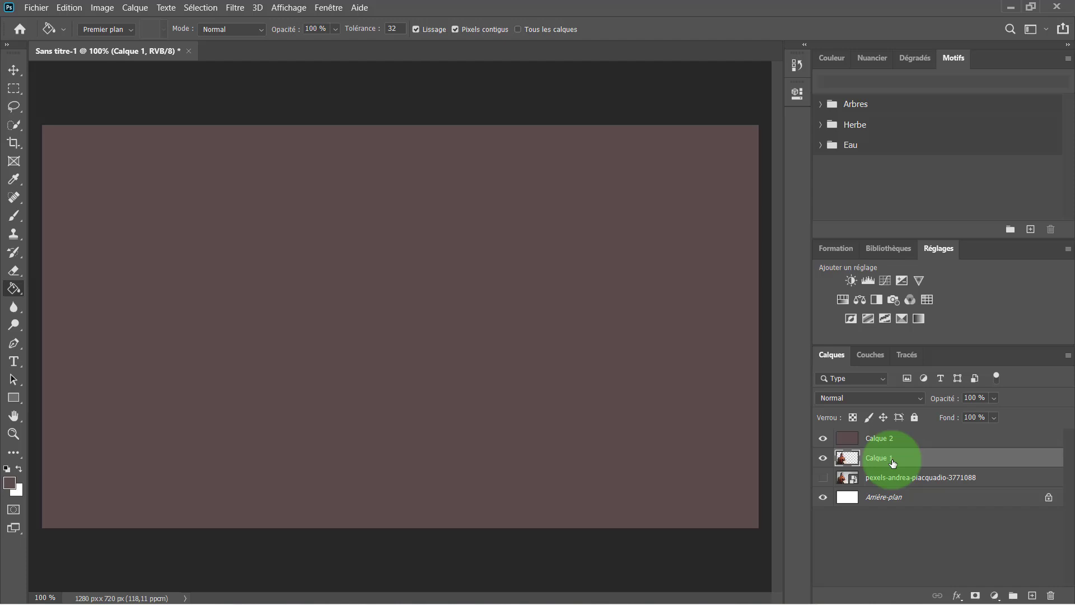
double_click(893, 461)
key("BackSpace")
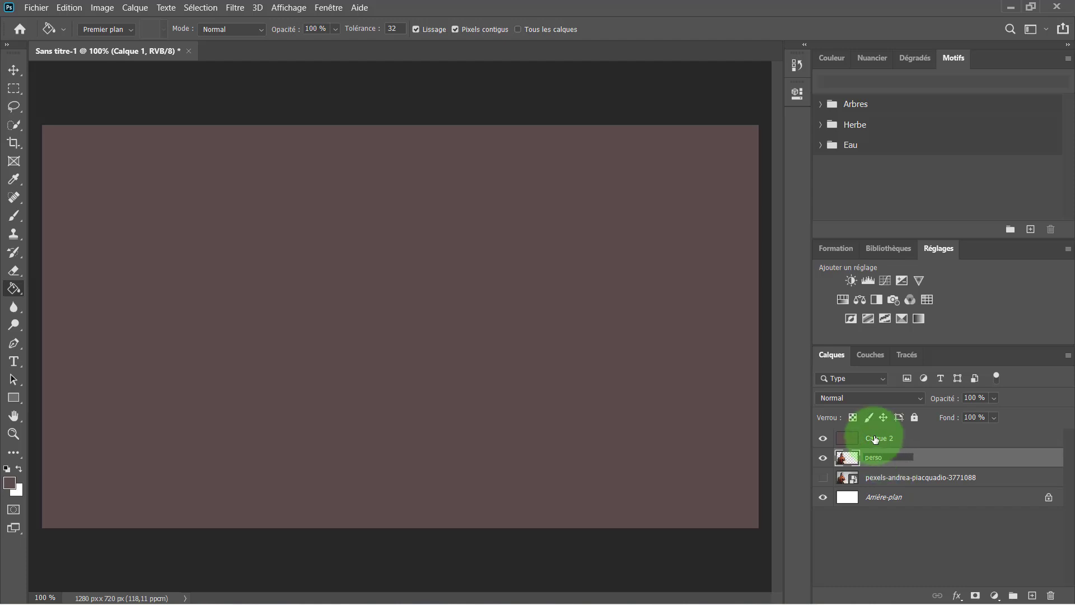
left_click(876, 440)
double_click(878, 440)
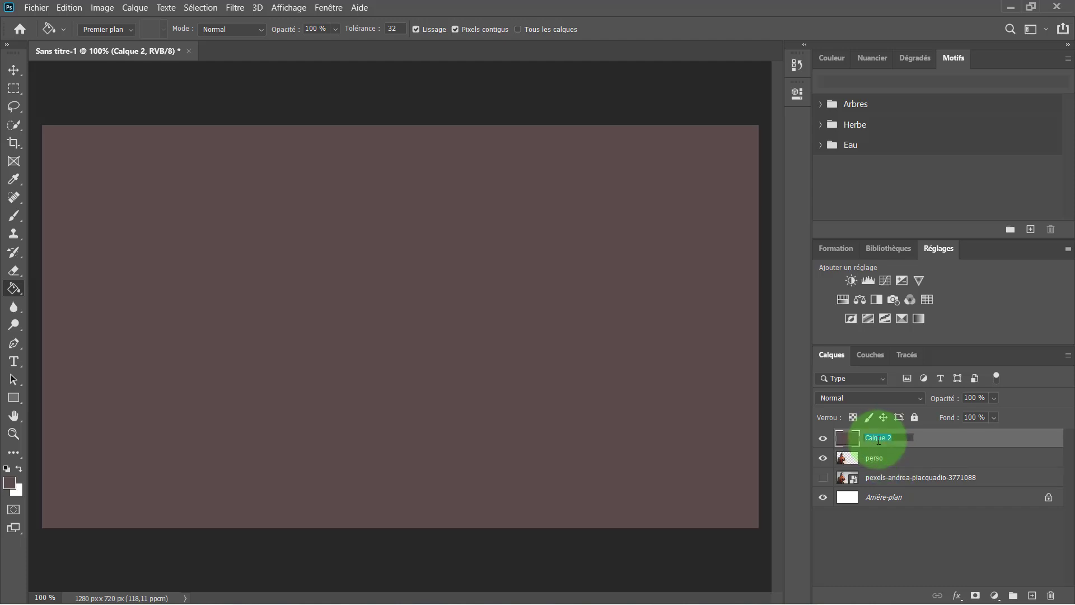
type("fond")
left_click(885, 534)
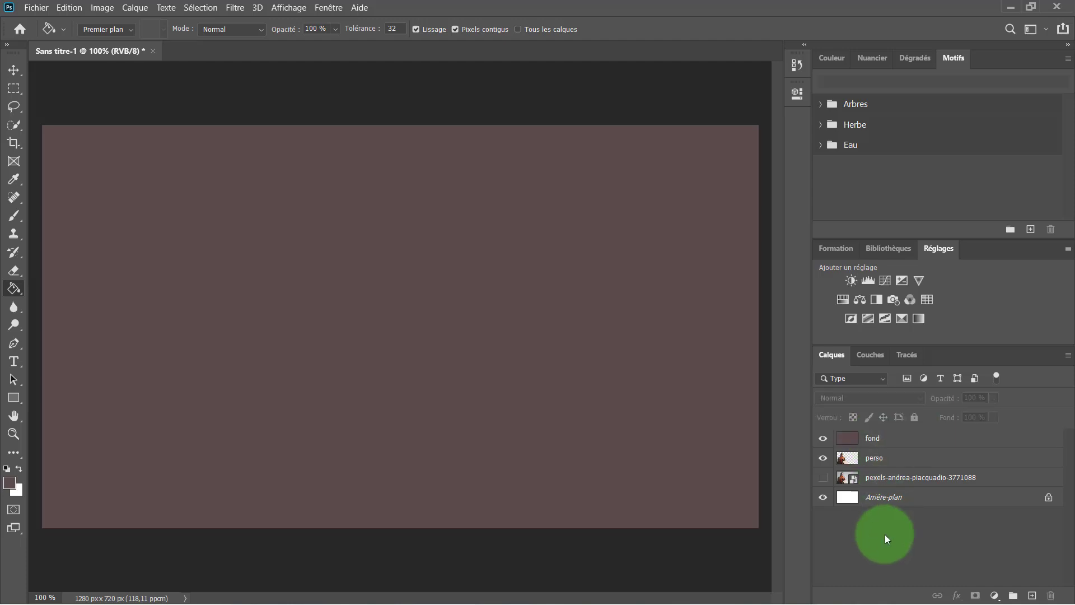
Move the perso layer above the fond layer in the layer stack
left_click(902, 460)
left_click_drag(904, 460, 905, 430)
left_click(353, 316)
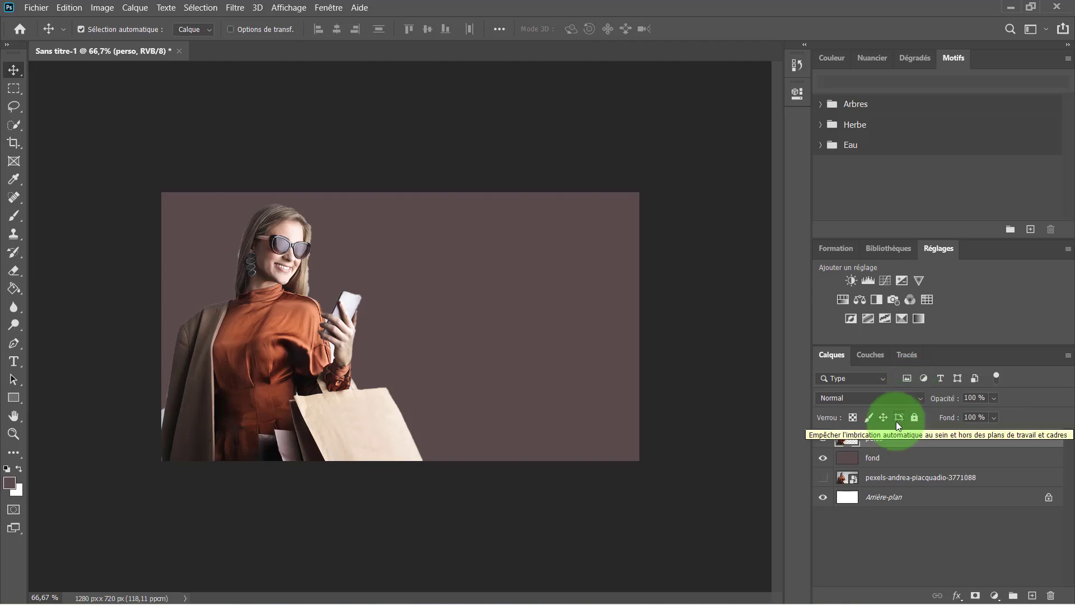
Open the layer style settings of the perso layer beside the photo and try its opacity setting
right_click(883, 443)
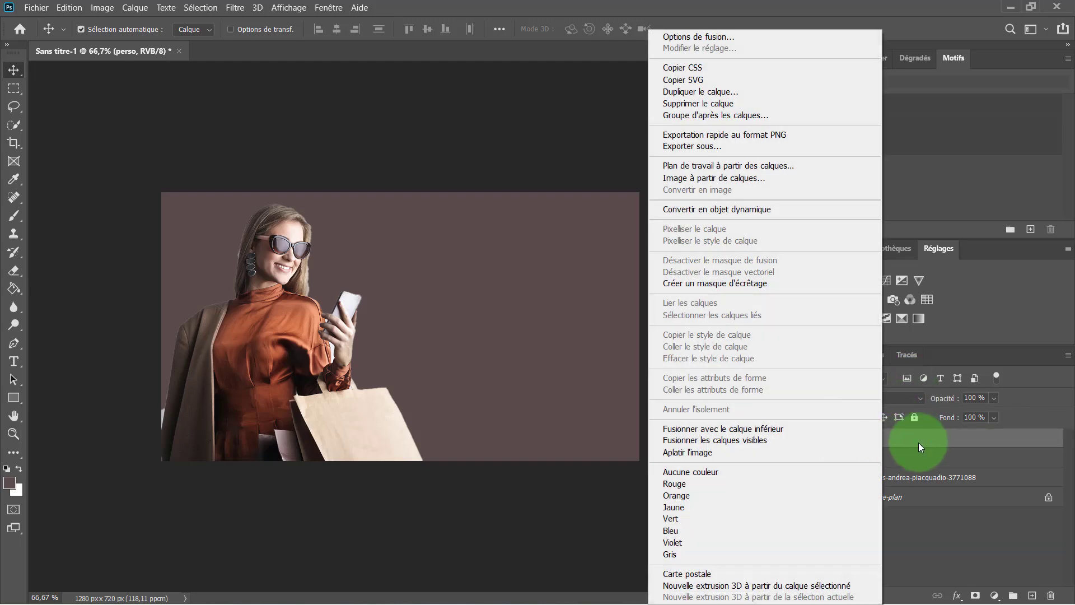
left_click(919, 443)
double_click(913, 441)
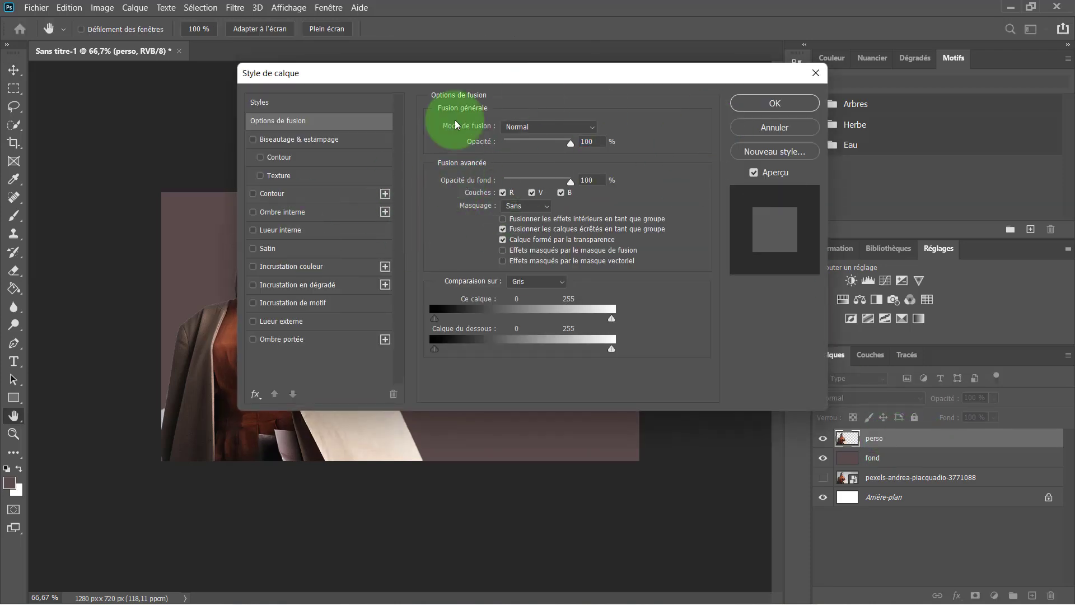
left_click_drag(428, 76, 604, 96)
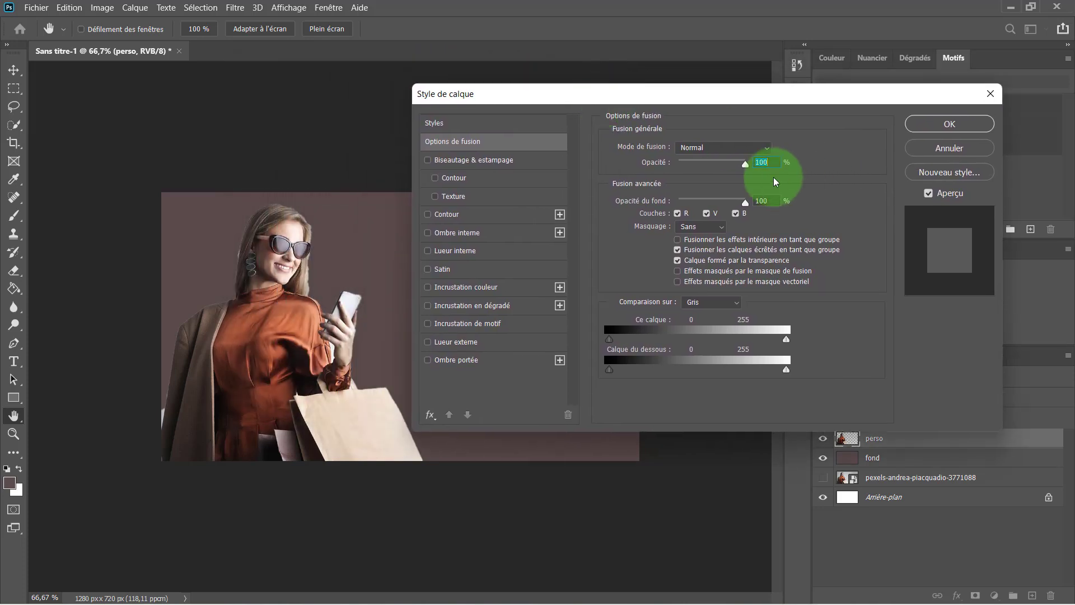
left_click_drag(744, 163, 791, 170)
Try a 4 px white inside stroke around the woman on the perso layer
left_click(428, 215)
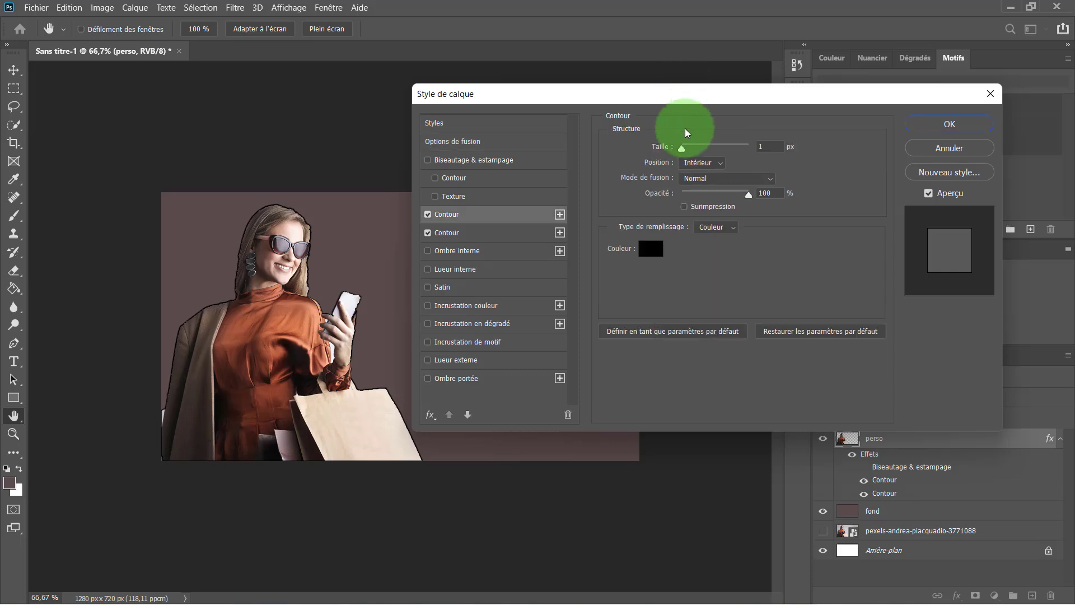
mouse_move(681, 148)
left_mouse_down()
mouse_move(687, 160)
mouse_move(683, 149)
left_mouse_up()
left_click(651, 249)
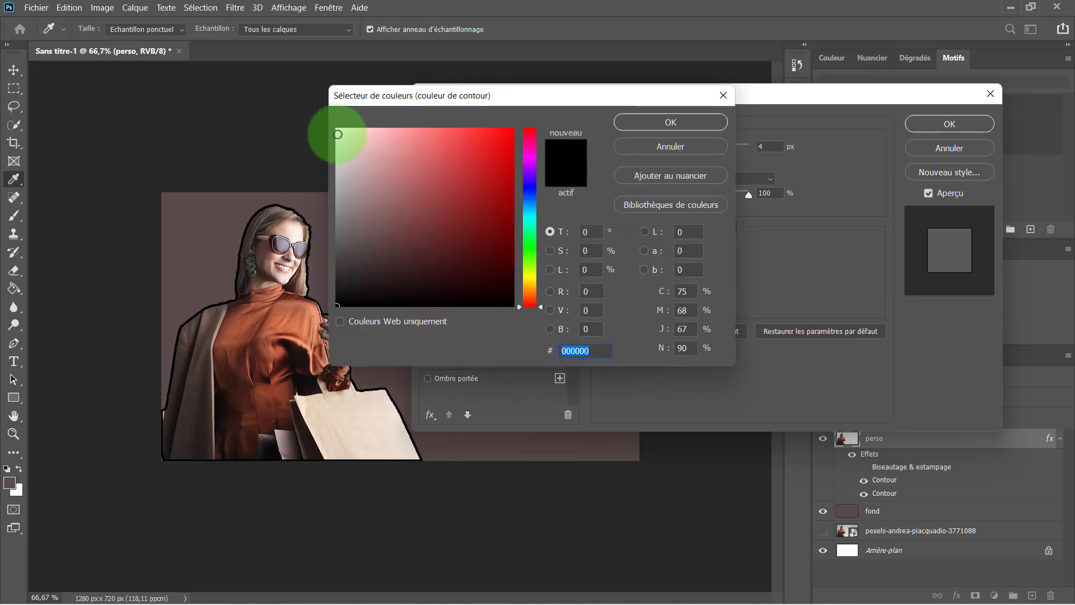
left_click(338, 135)
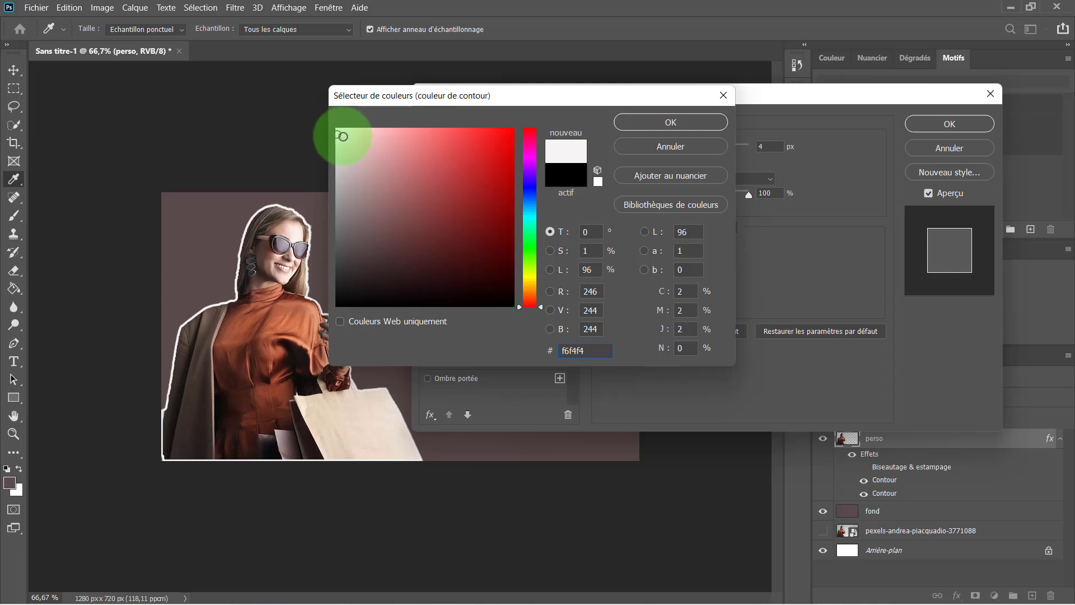
left_click_drag(343, 136, 324, 109)
left_click(747, 135)
left_click(674, 121)
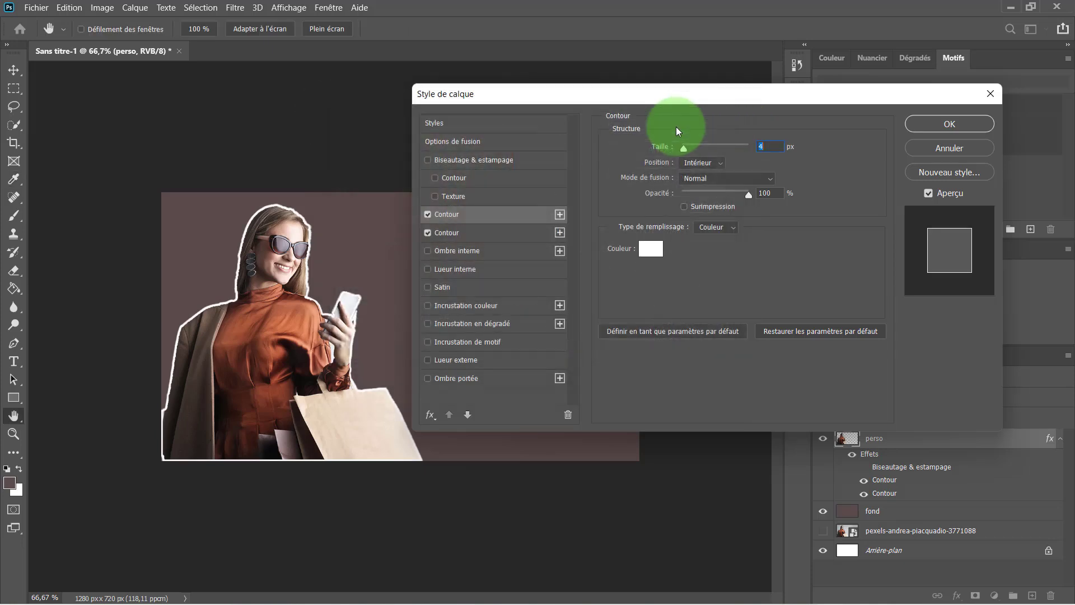
Try an inner glow and a pink colour overlay (c98d8d) at 34% opacity on the perso layer, and discard the layer styles
left_click(427, 269)
left_click(428, 305)
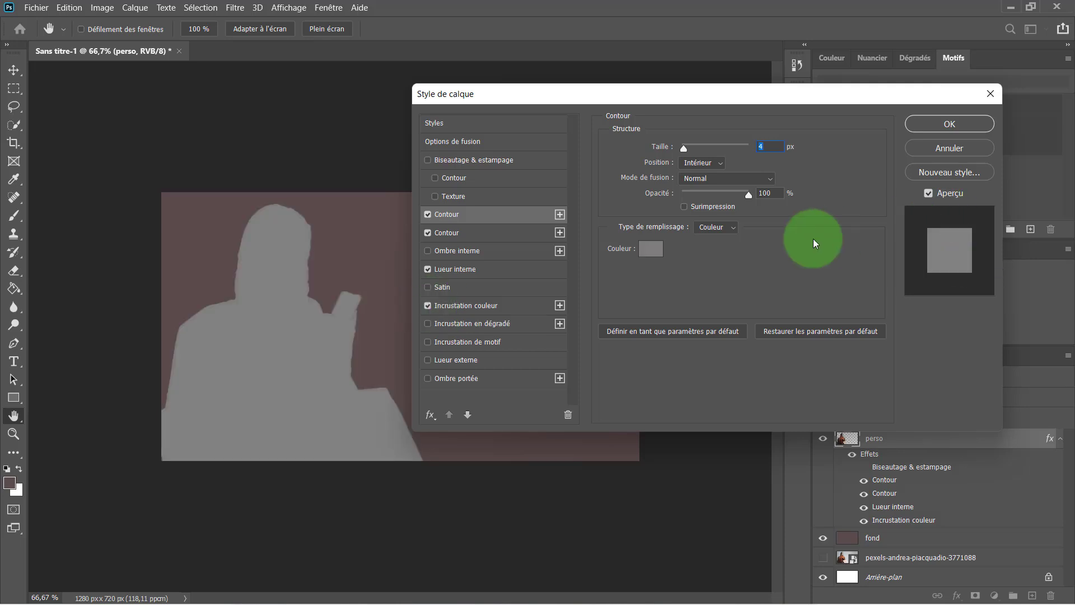
left_click(560, 305)
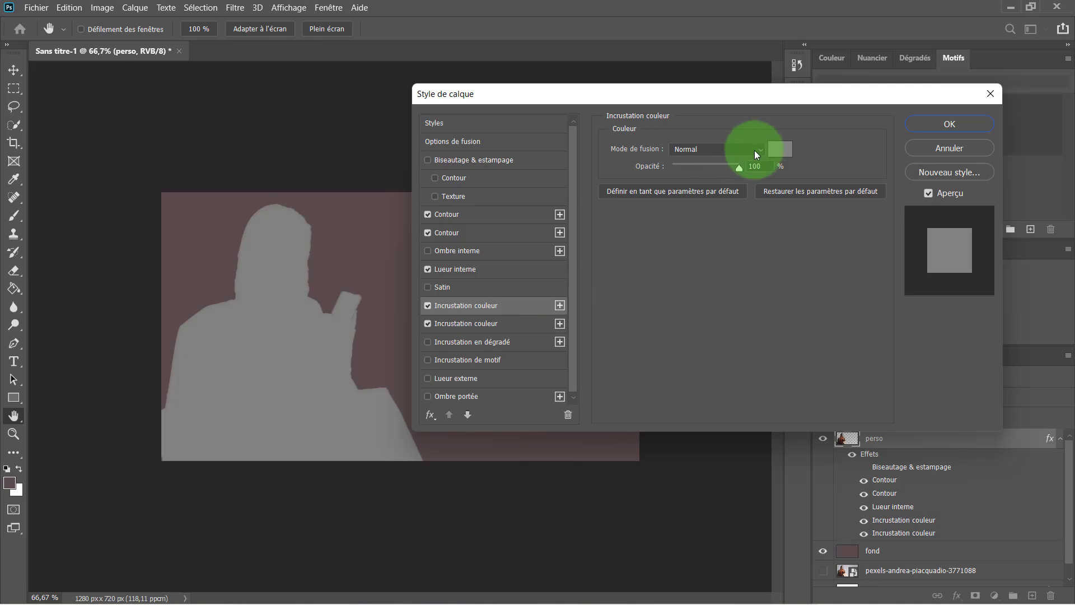
left_click(780, 148)
left_click(498, 169)
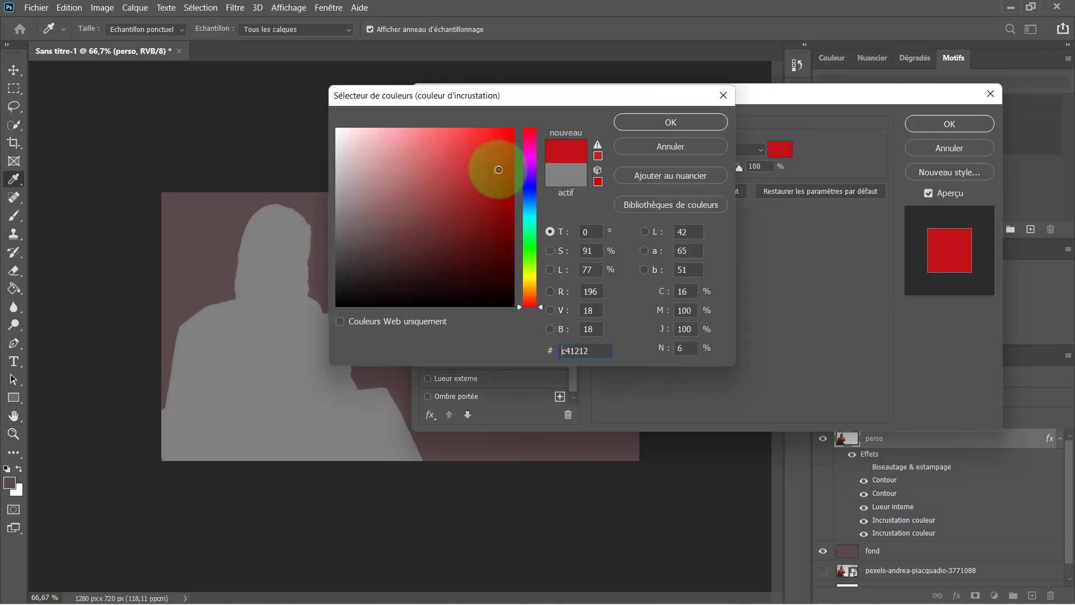
mouse_move(479, 158)
left_mouse_down()
mouse_move(408, 200)
mouse_move(390, 165)
left_mouse_up()
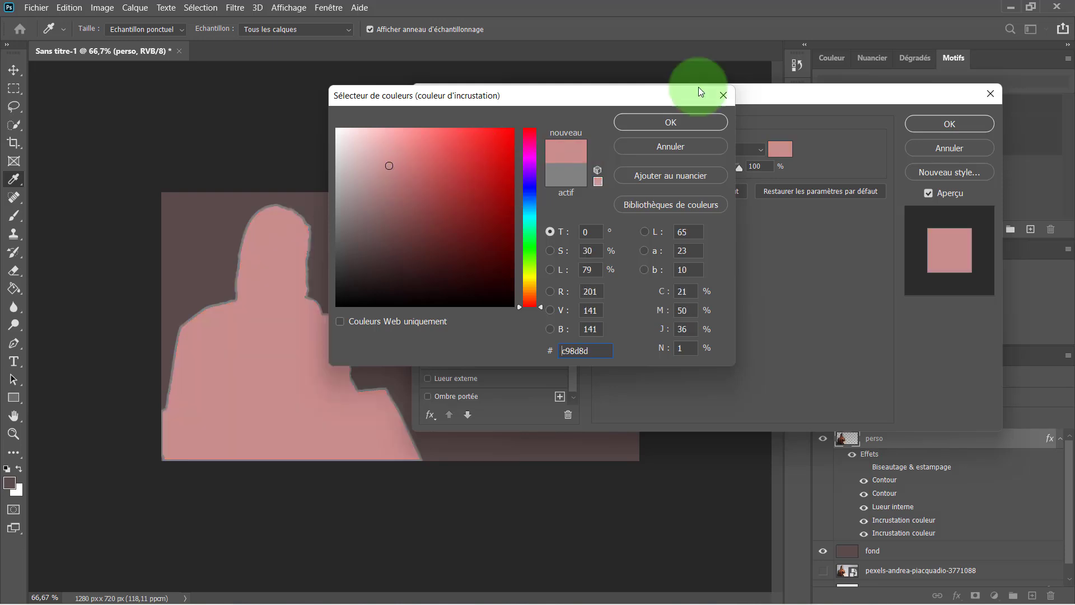
left_click(688, 123)
left_click_drag(737, 170, 695, 173)
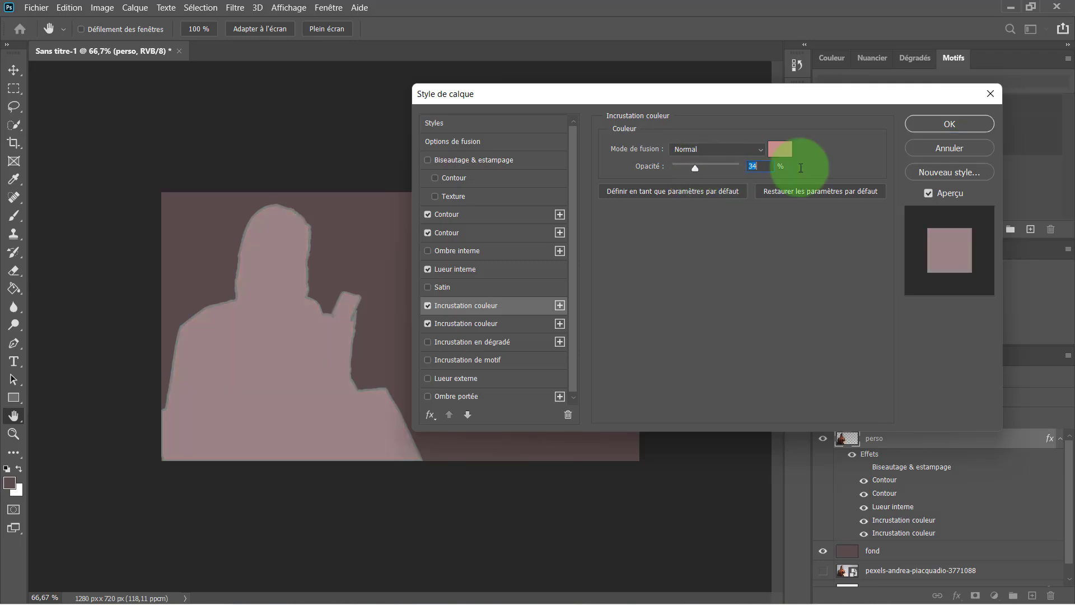
left_click(991, 93)
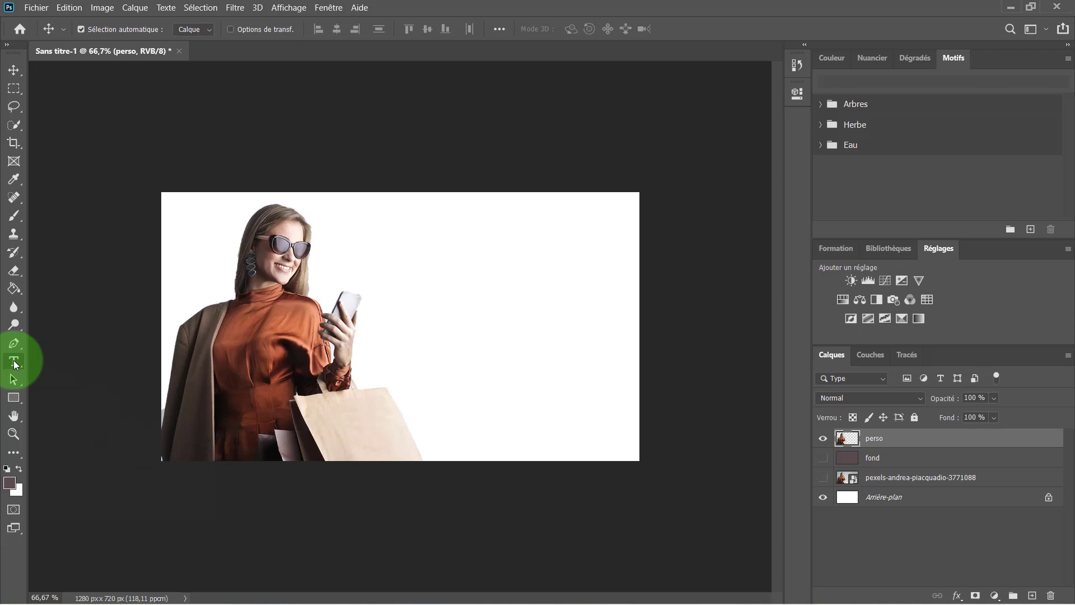
Add the horizontal text "Sourire" on the white area beside the woman, replacing the placeholder text
left_click(14, 362)
left_click(459, 321)
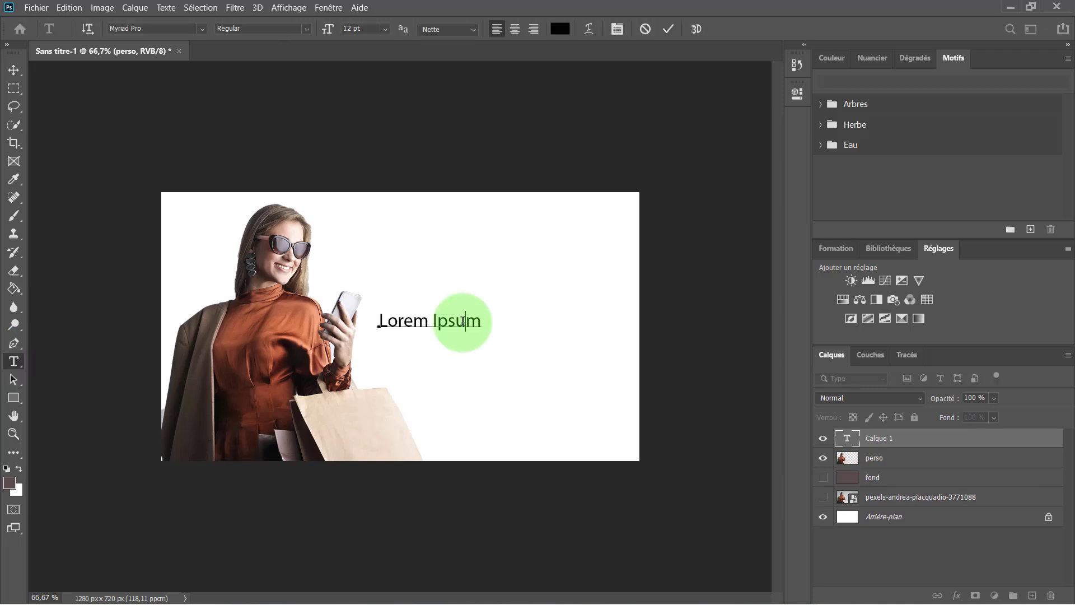
key("Right")
key("BackSpace")
key("Left")
key("Left")
key("Left")
key("Left")
key("Left")
key("Left")
key("Left")
key("ctrl+a")
key("BackSpace")
type("Sourire")
Move the word Sourire higher and try other fonts on it, such as Lucida Console and Microsoft Tai Le
left_click(11, 71)
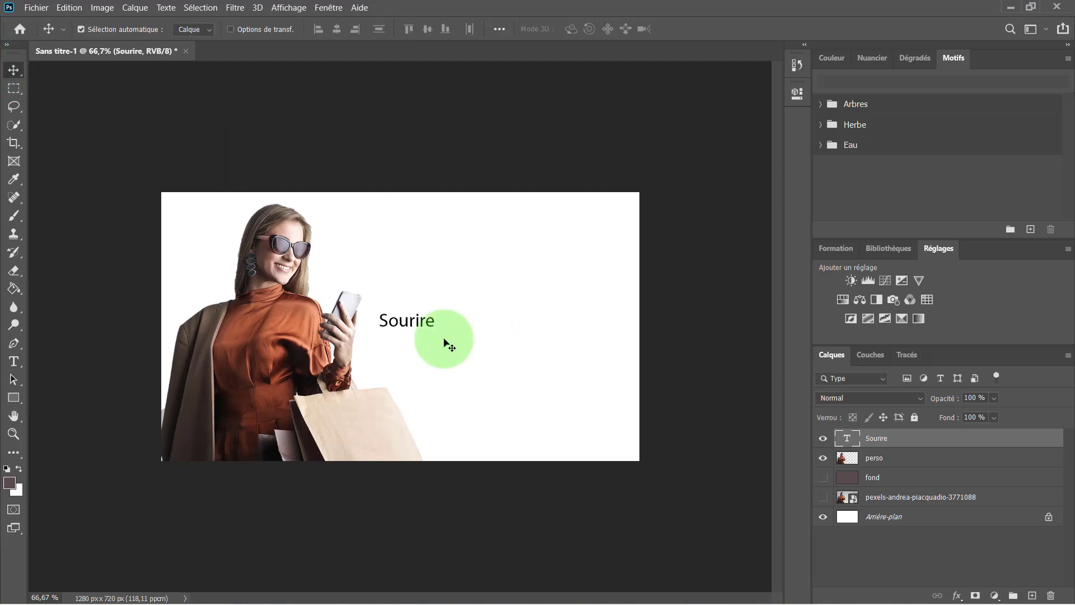
double_click(405, 314)
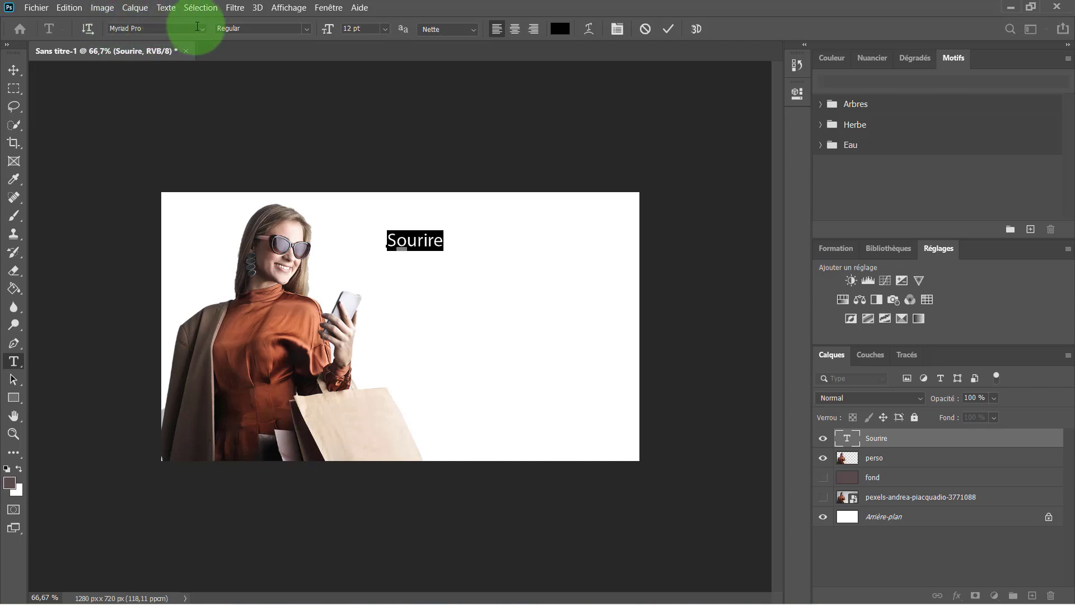
left_click(203, 29)
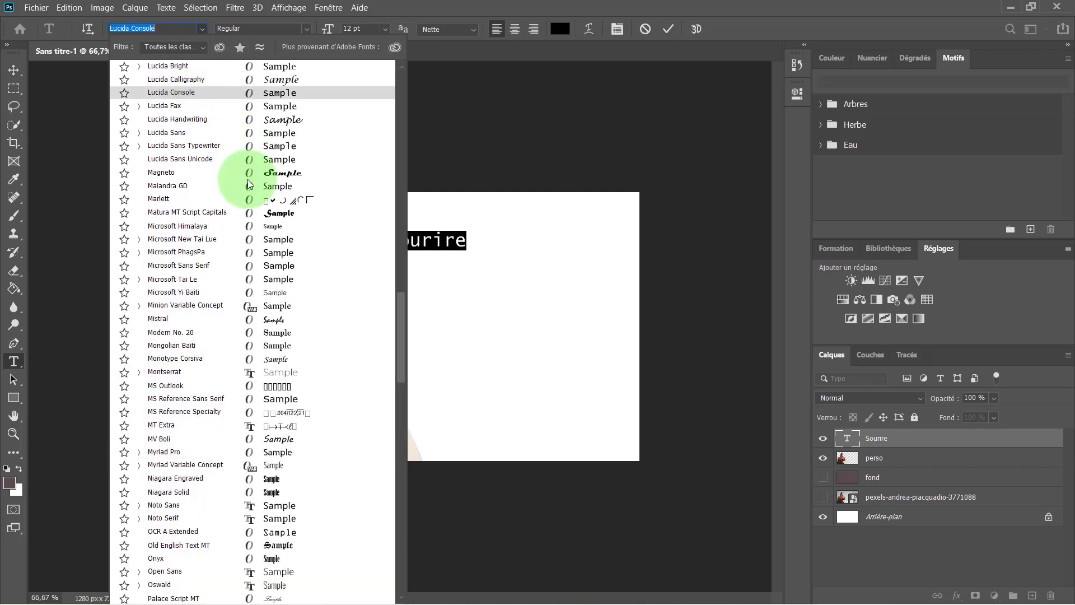
key("Down")
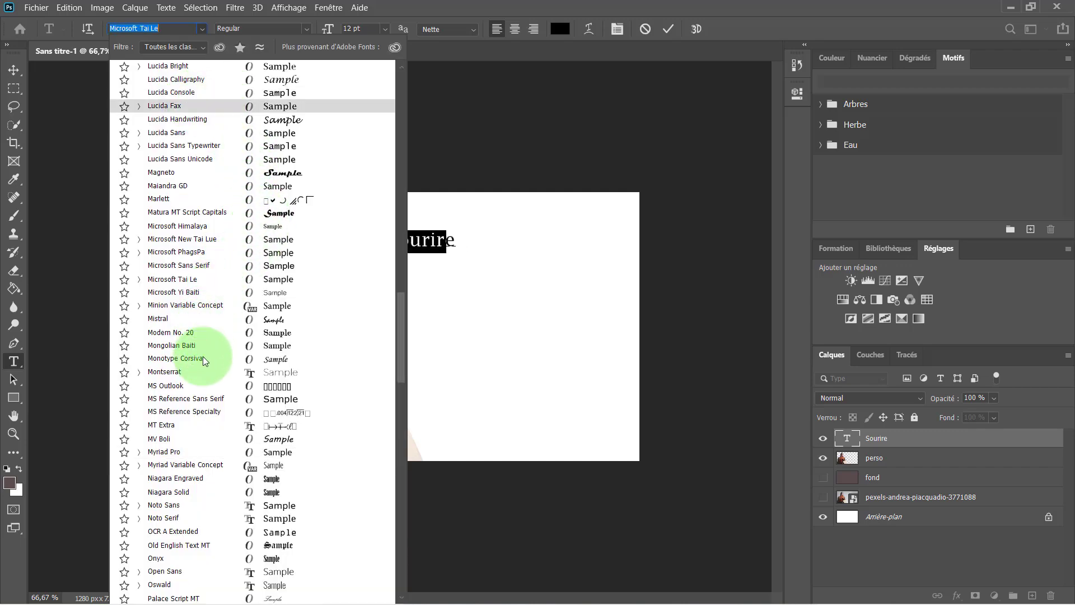